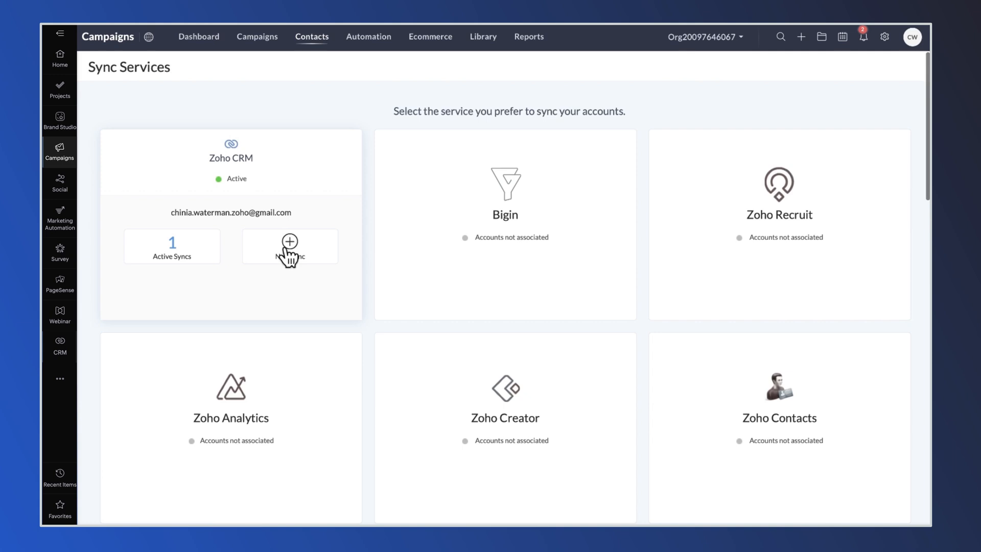
Step: Start a new Zoho CRM sync and review its mailing-list and advanced options
click(287, 248)
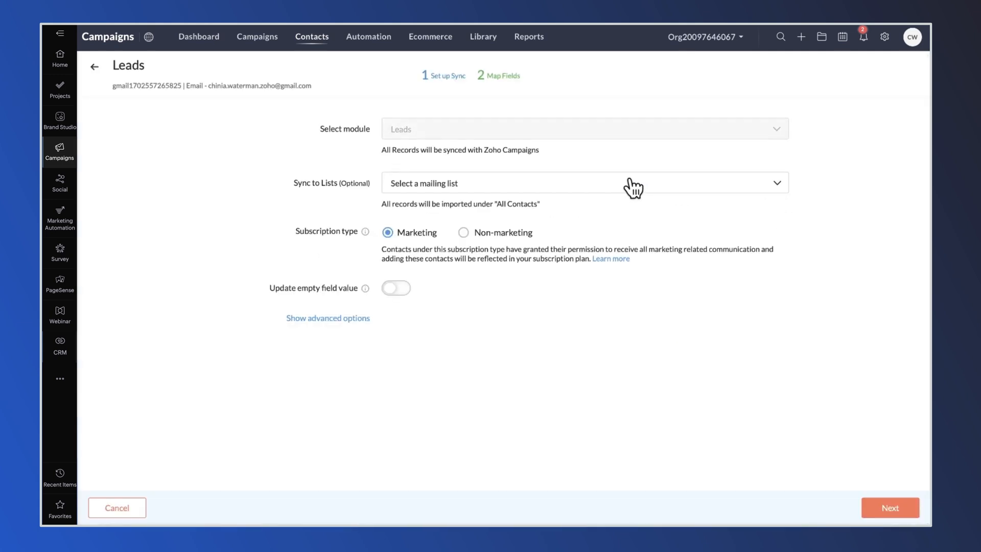
click(543, 190)
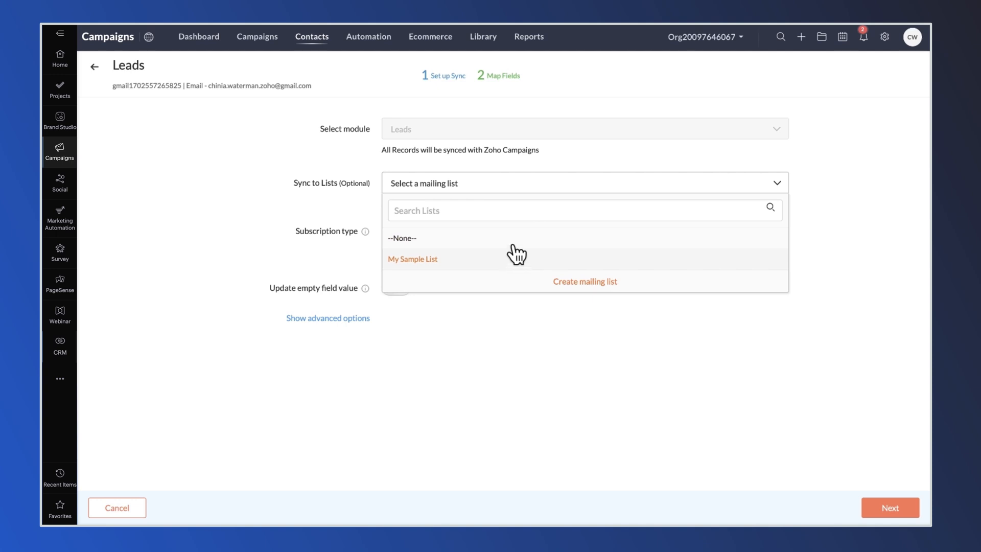
click(527, 189)
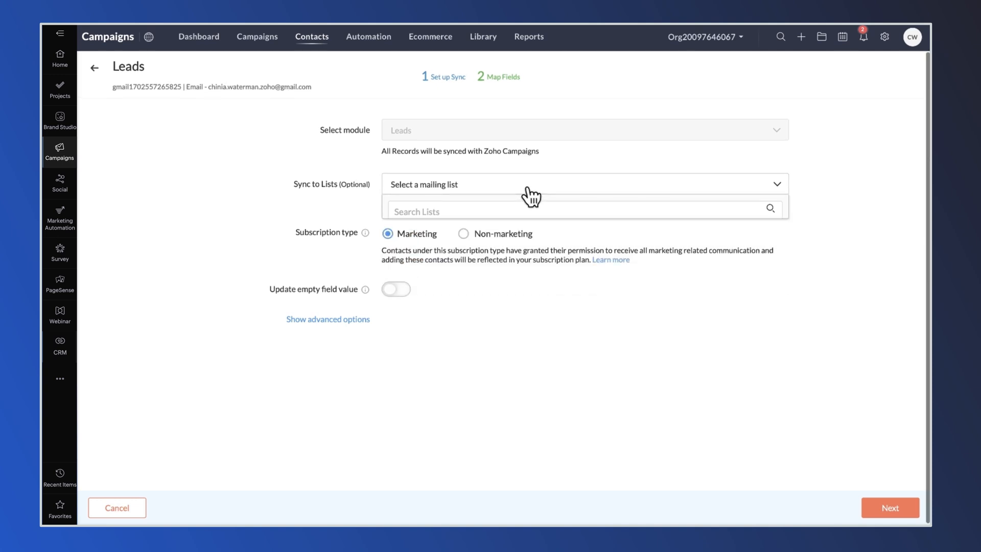
click(345, 320)
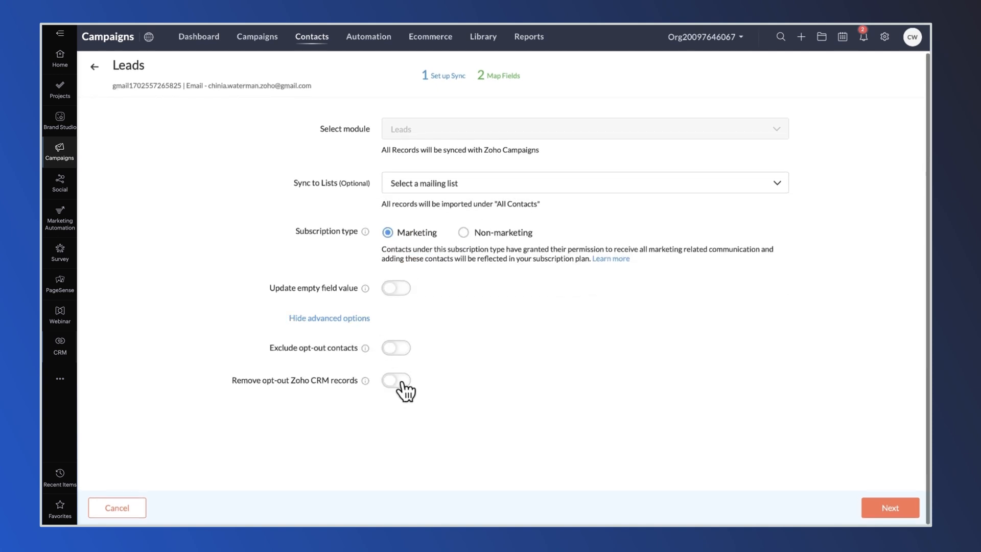
click(345, 319)
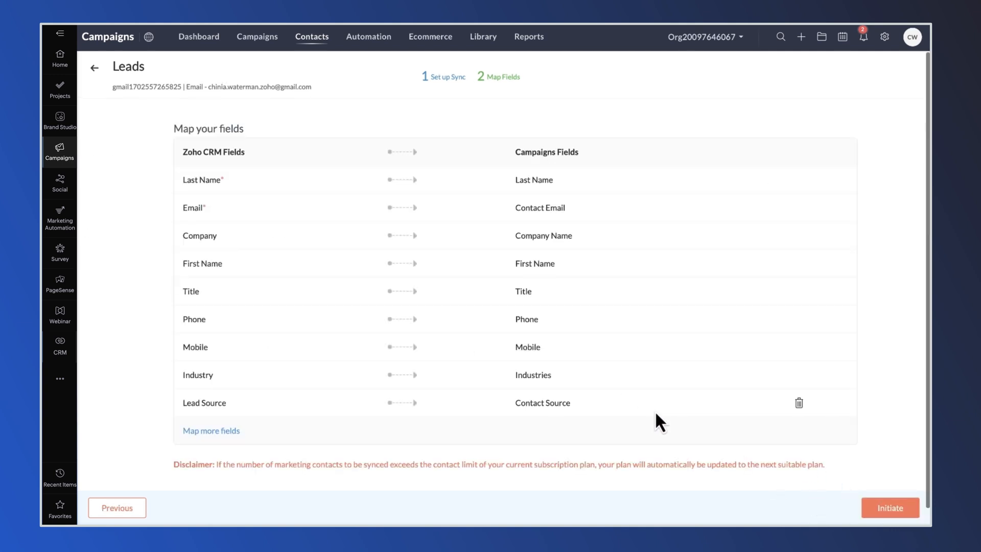
scroll(368, 286, down, 1)
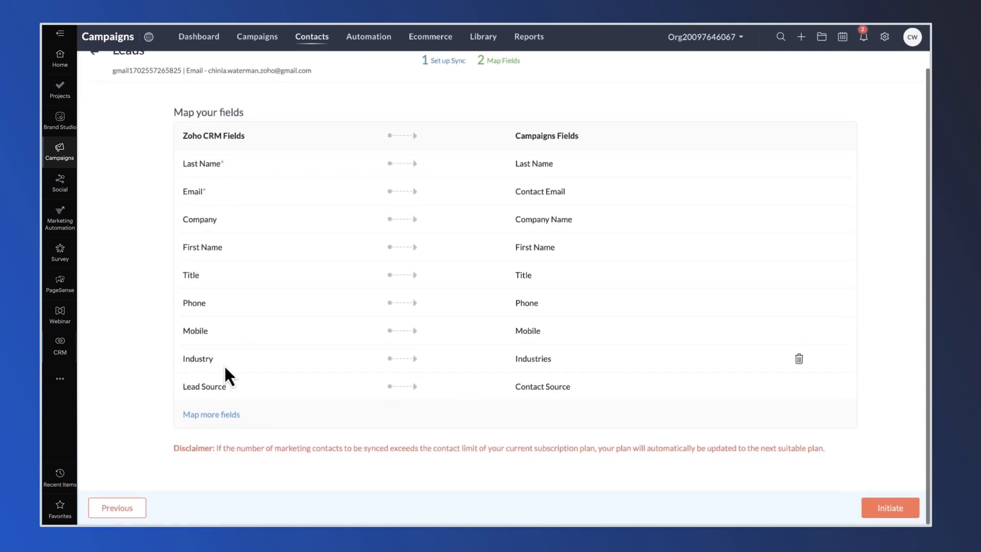
scroll(469, 416, up, 1)
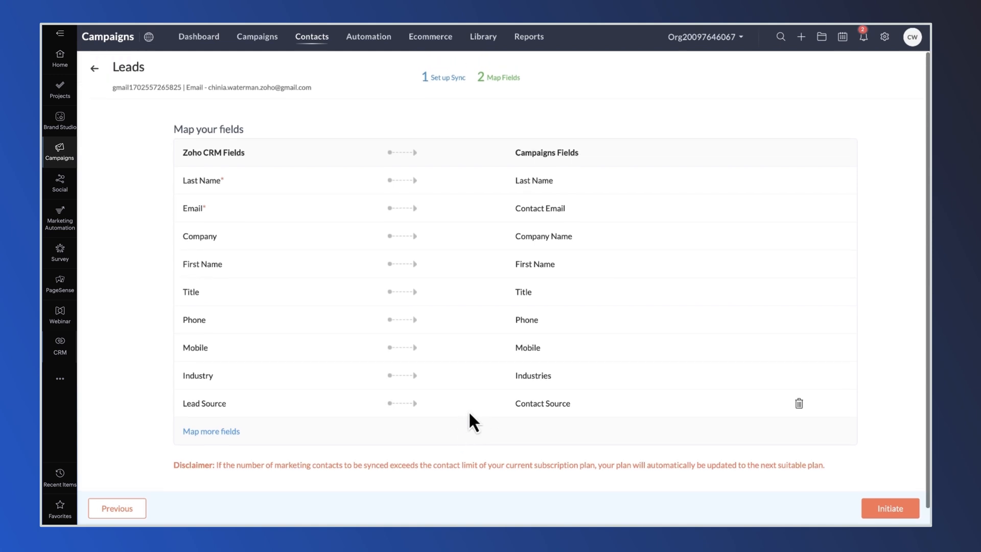
Step: Keep the default field mappings, discarding a trial extra mapping, and initiate the Leads sync
click(237, 433)
scroll(350, 456, down, 1)
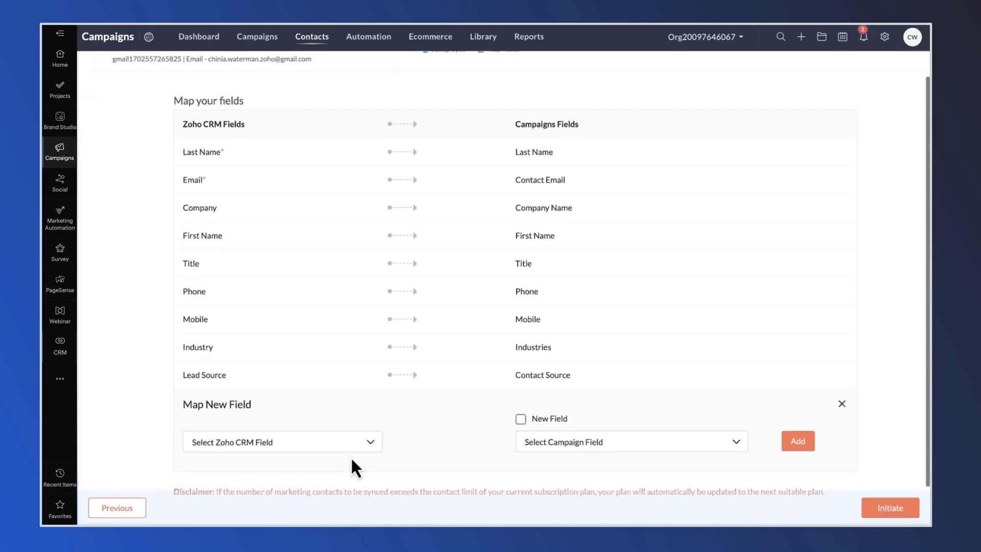
click(365, 451)
scroll(339, 491, down, 2)
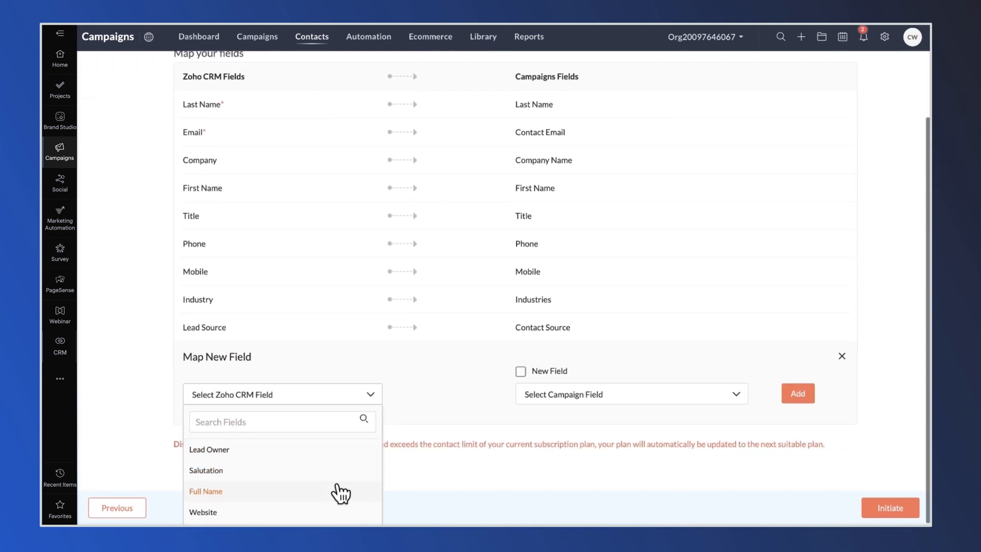
scroll(292, 493, down, 5)
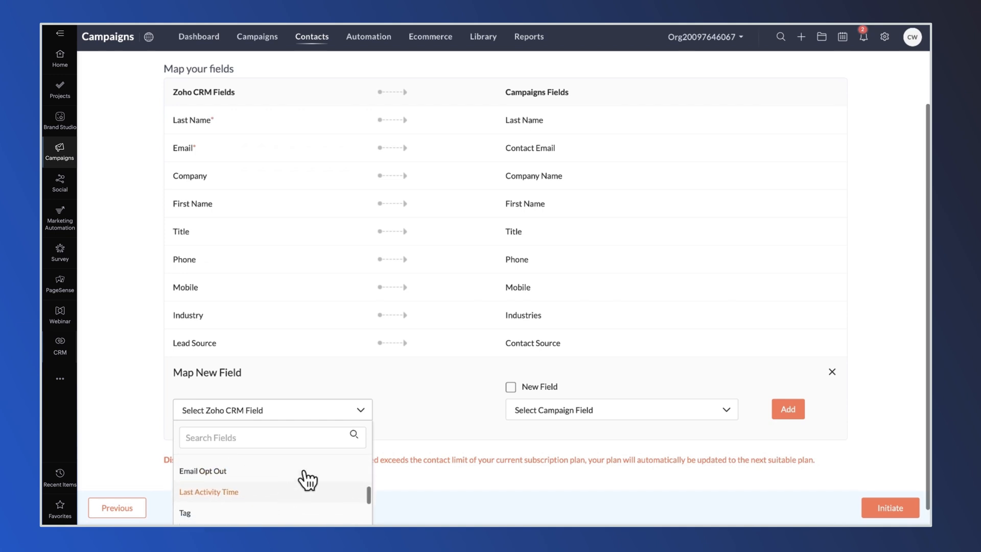
click(360, 411)
click(833, 372)
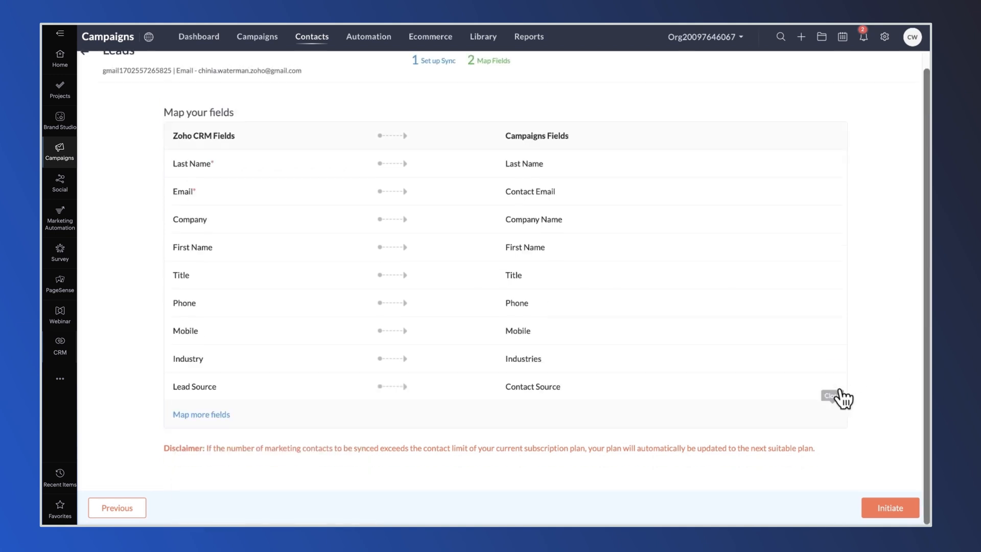
click(885, 508)
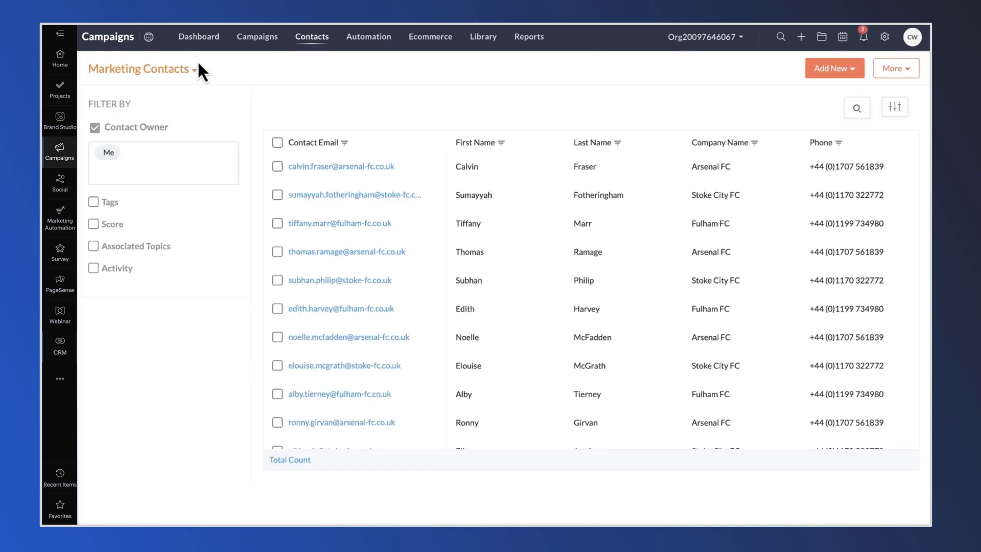
scroll(332, 302, down, 1)
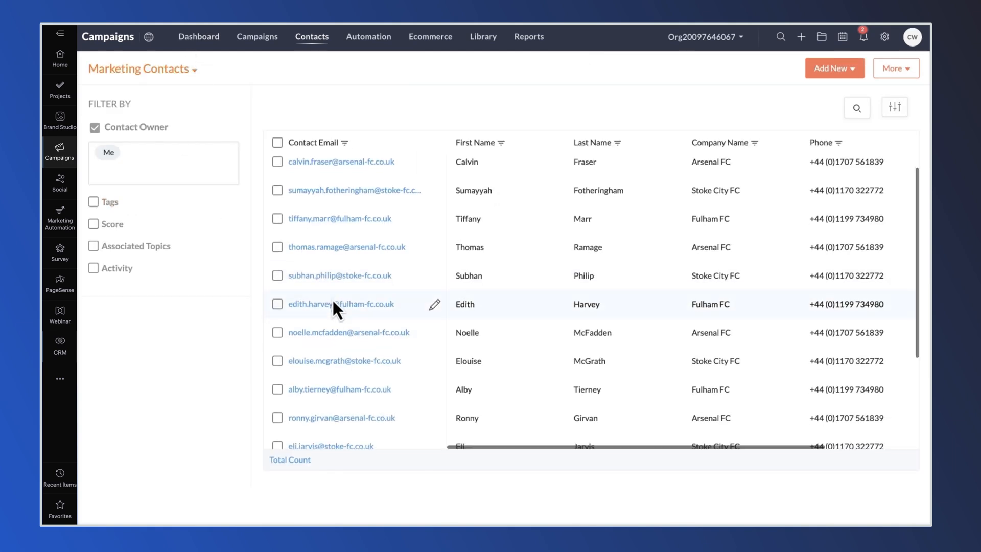
scroll(334, 302, up, 2)
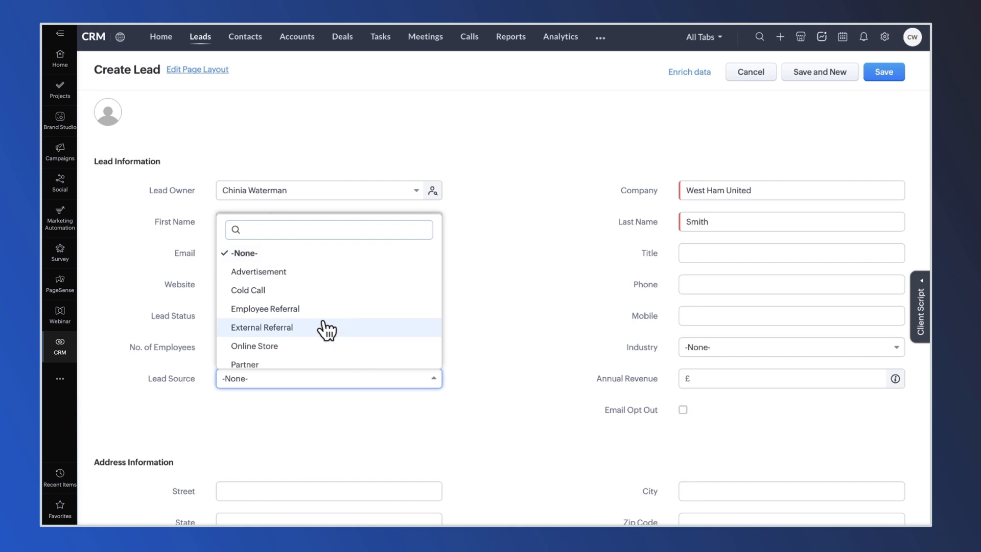
Step: Set the new lead's Lead Source to Trade Show and its Industry to Football Club
scroll(322, 328, down, 3)
click(309, 298)
click(712, 347)
scroll(740, 437, down, 3)
scroll(736, 438, down, 5)
click(725, 476)
scroll(613, 409, down, 3)
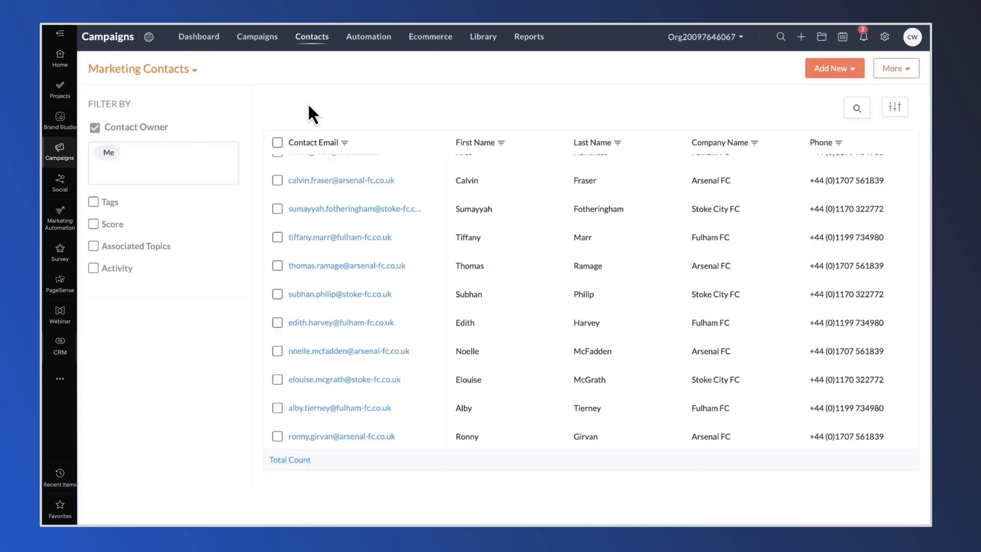
Step: Create a new standard segment named 'Football Clubs met at events'
mouse_move(313, 46)
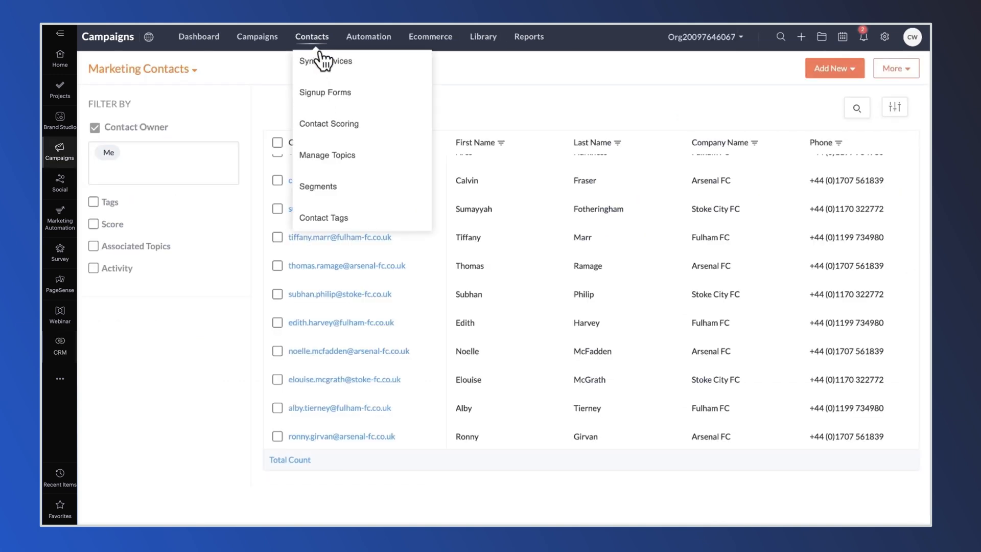
click(319, 187)
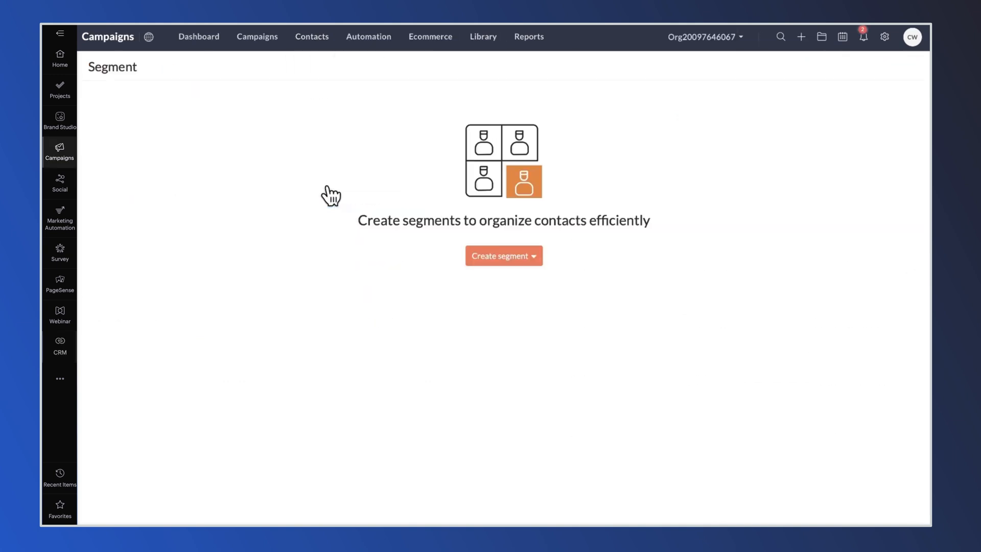
click(506, 261)
click(497, 281)
click(145, 119)
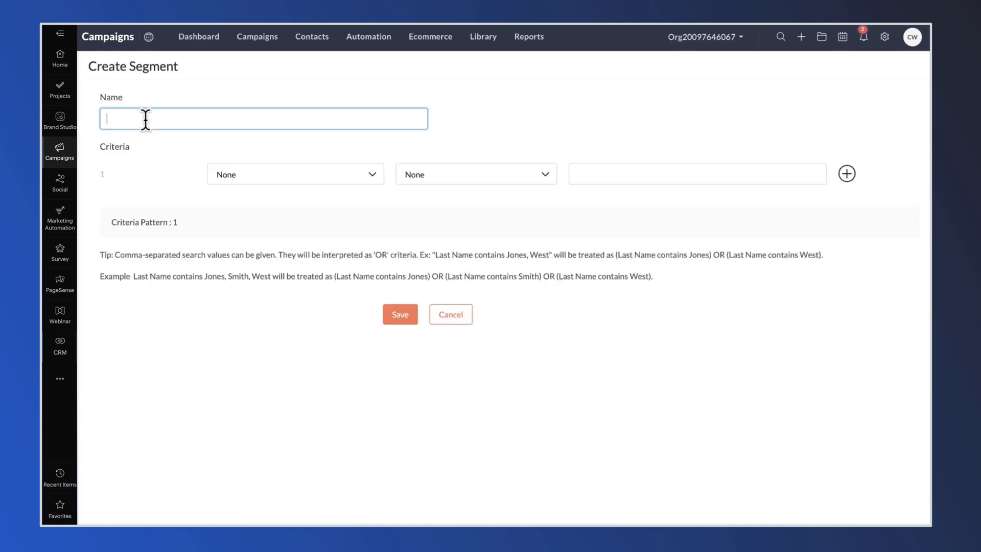
text(Football Clubs met at evenbt)
key(BackSpace)
key(BackSpace)
text(ts)
Step: Add the segment criterion Contact Source is Trade Show
click(235, 176)
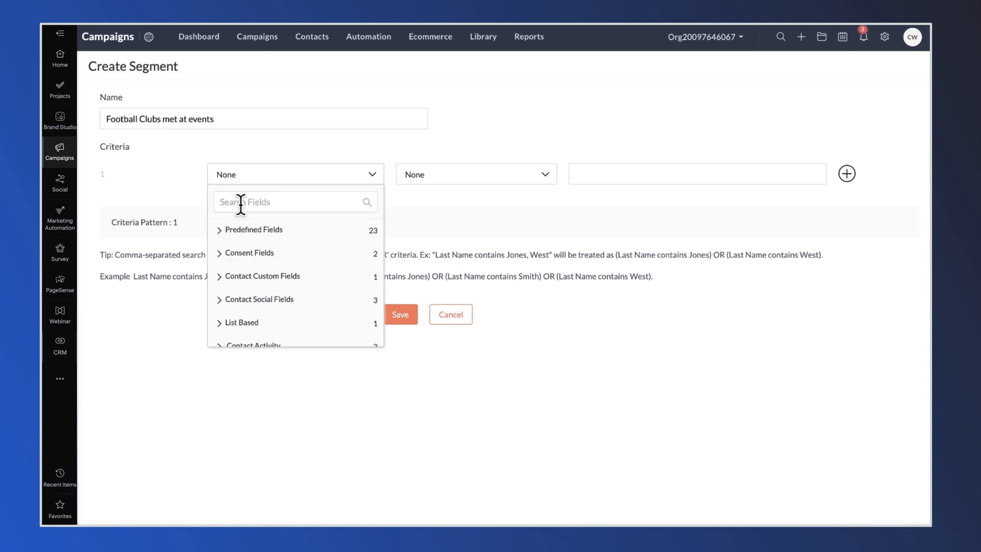
text(contact sou)
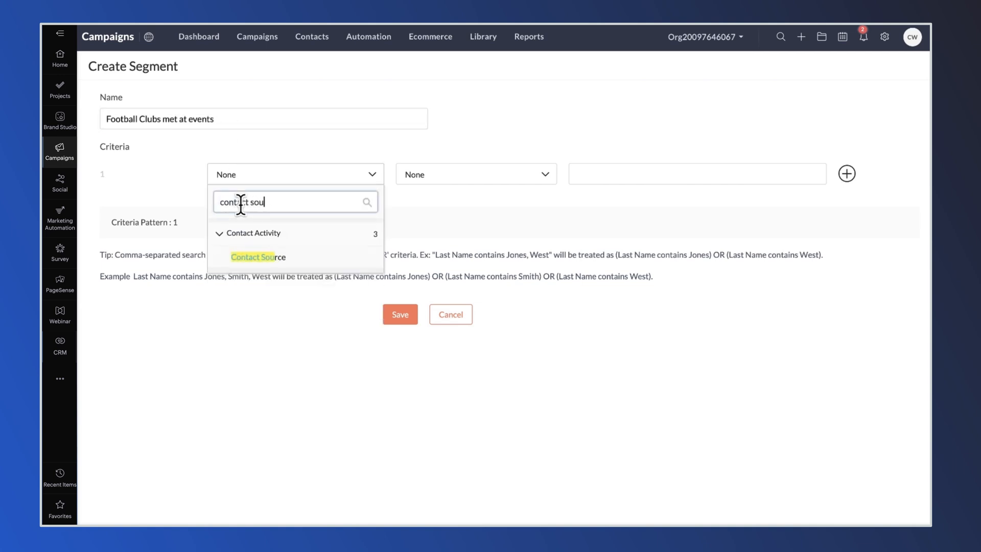
click(257, 257)
click(487, 185)
click(487, 197)
click(611, 176)
text(trade Show)
Step: Add a second criterion, Industries Football Club, and save the segment
click(847, 174)
click(267, 220)
text(indu)
click(250, 296)
click(591, 219)
text(Football Club)
click(407, 361)
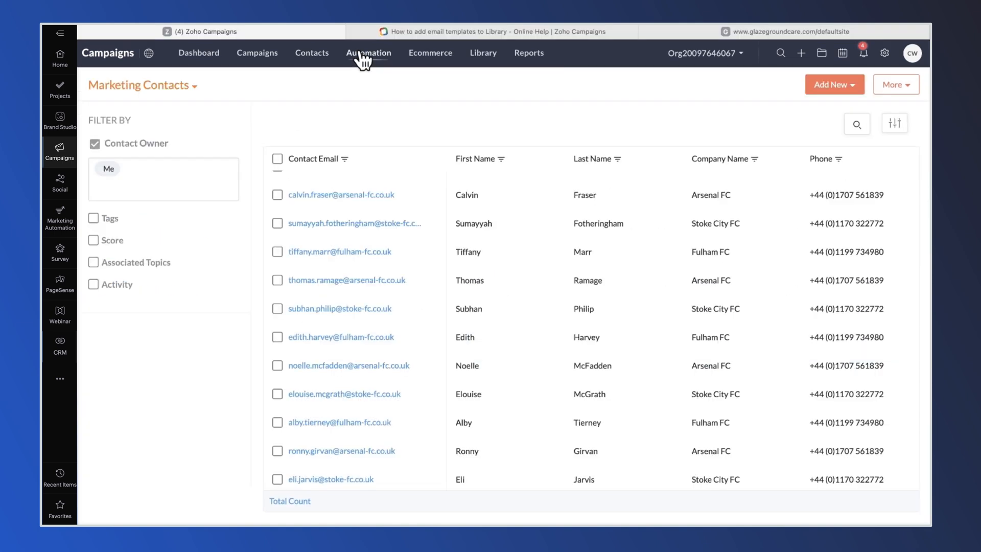
click(360, 54)
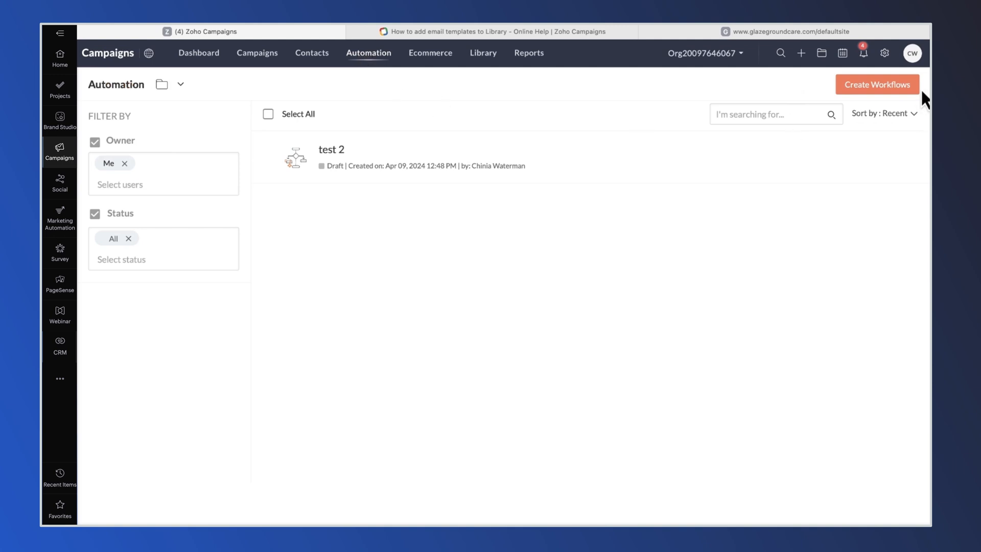
Step: Create a custom workflow from scratch named 'Football Club Event Follow Up Series'
click(869, 91)
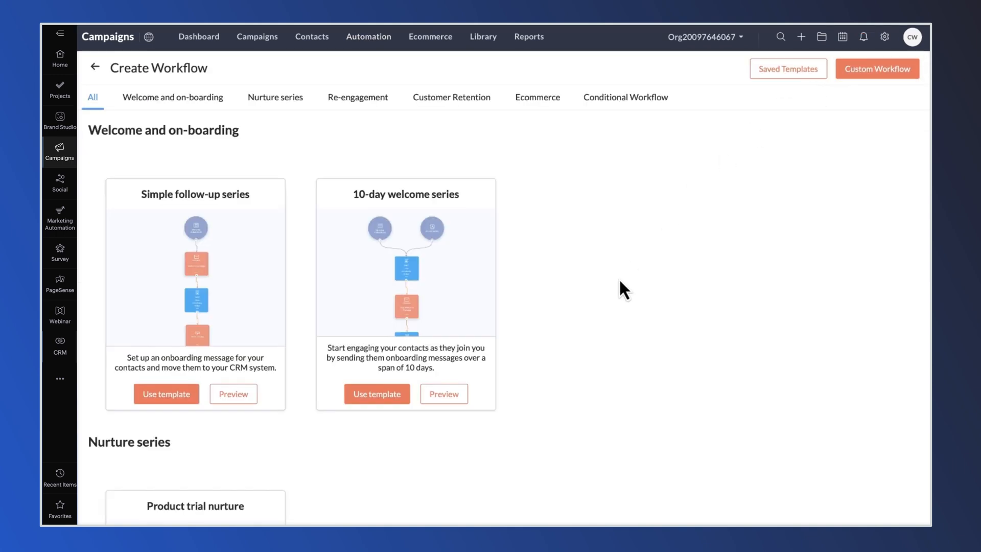
scroll(619, 281, down, 9)
scroll(620, 281, down, 4)
scroll(620, 281, up, 13)
click(875, 71)
text(Football Club Event Follow Up Series)
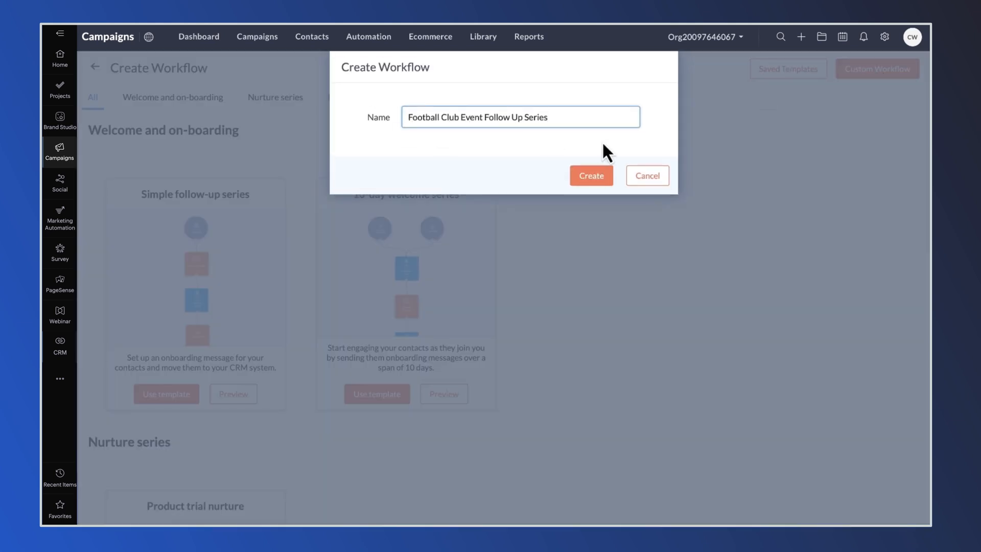
click(602, 179)
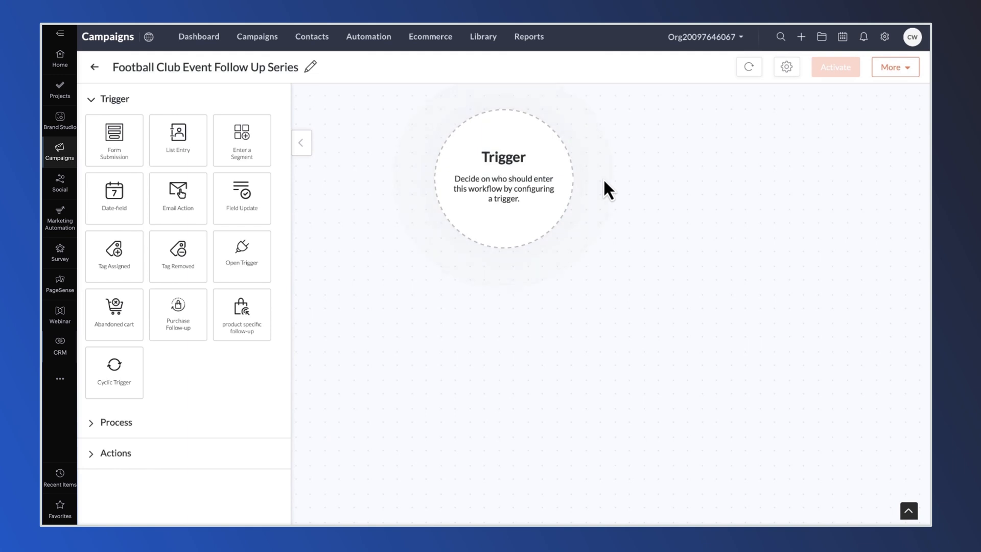
Step: Trigger on new contacts entering 'Football Clubs met at events' and add a Send Email step below
drag(243, 158, 526, 186)
click(499, 217)
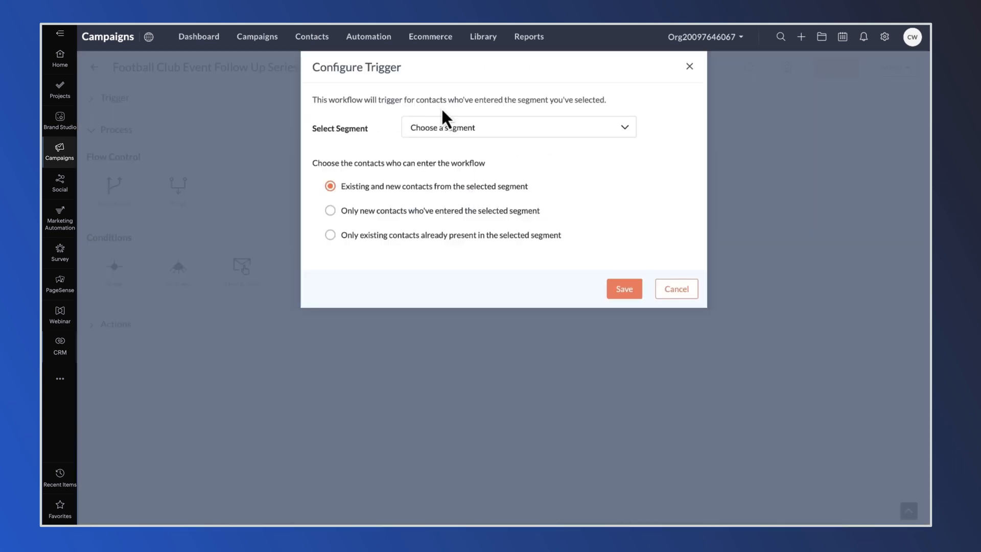
click(448, 125)
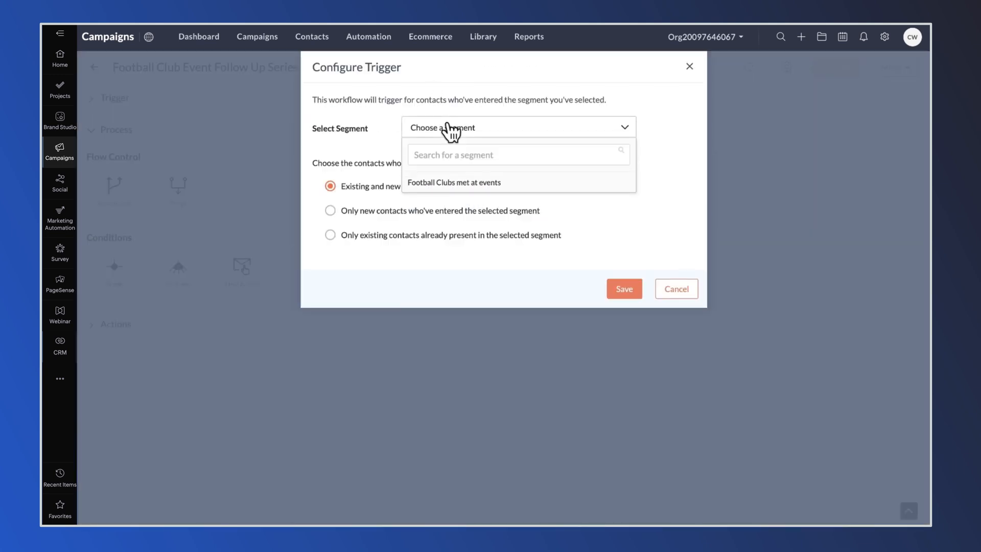
click(448, 184)
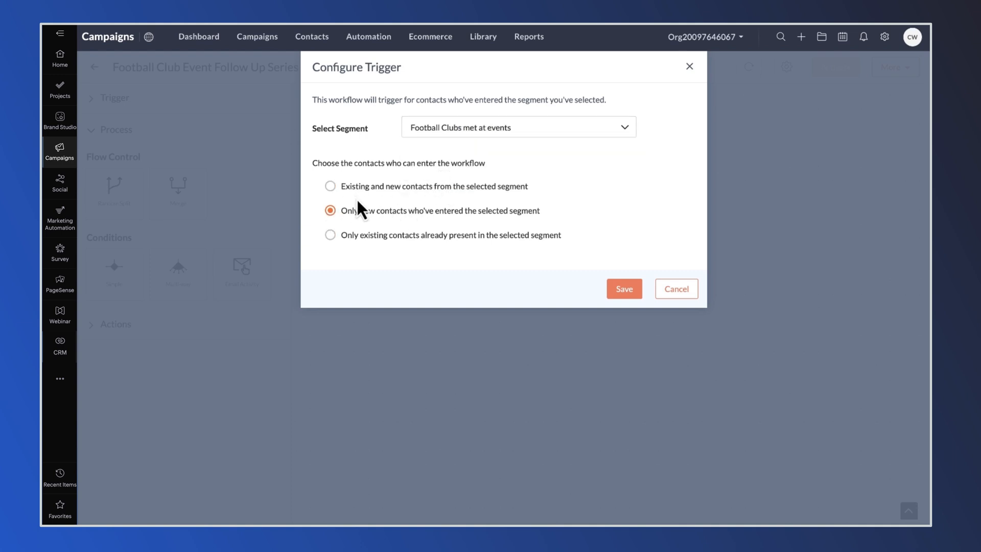
click(622, 289)
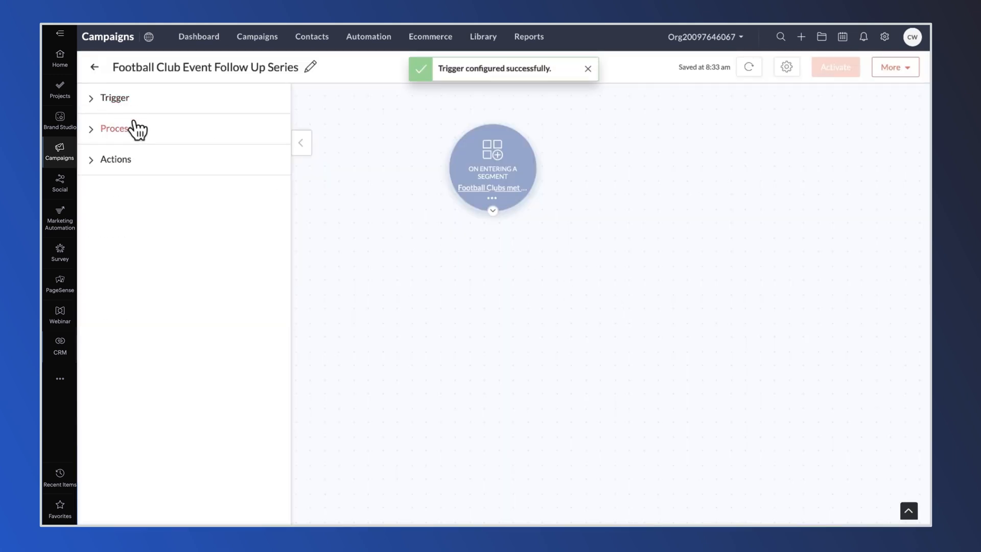
click(118, 159)
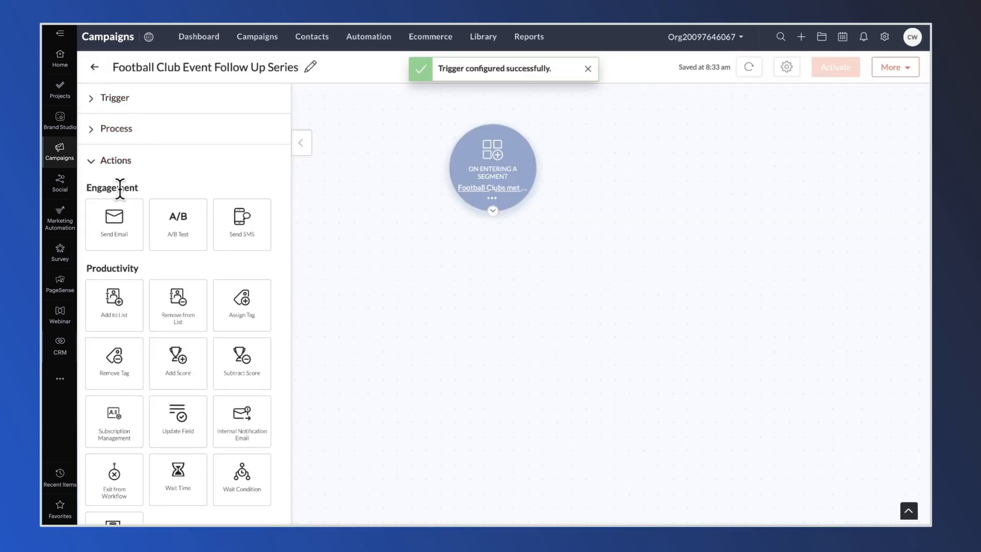
drag(113, 219, 492, 268)
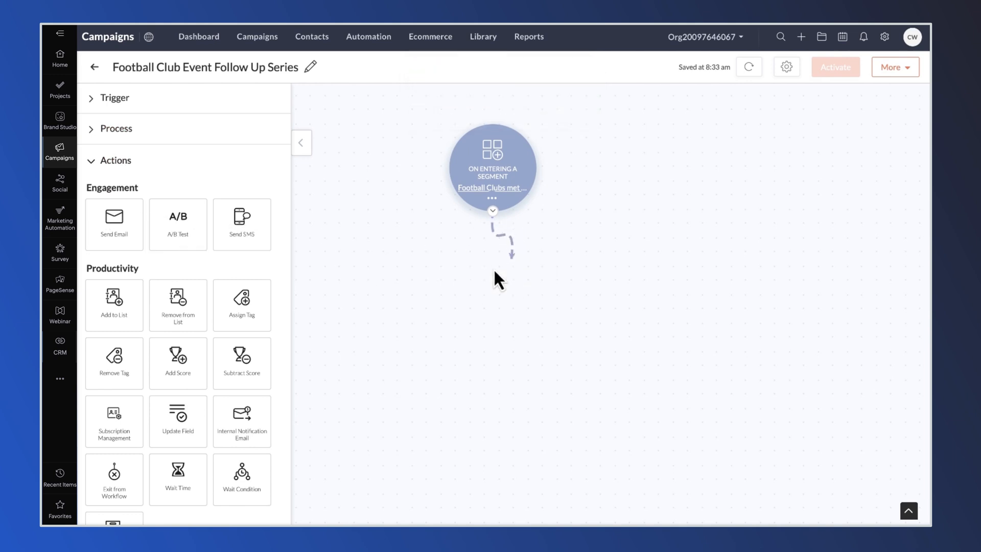
Step: Give the email the subject 'Catching up after the event' and a preheader
click(523, 300)
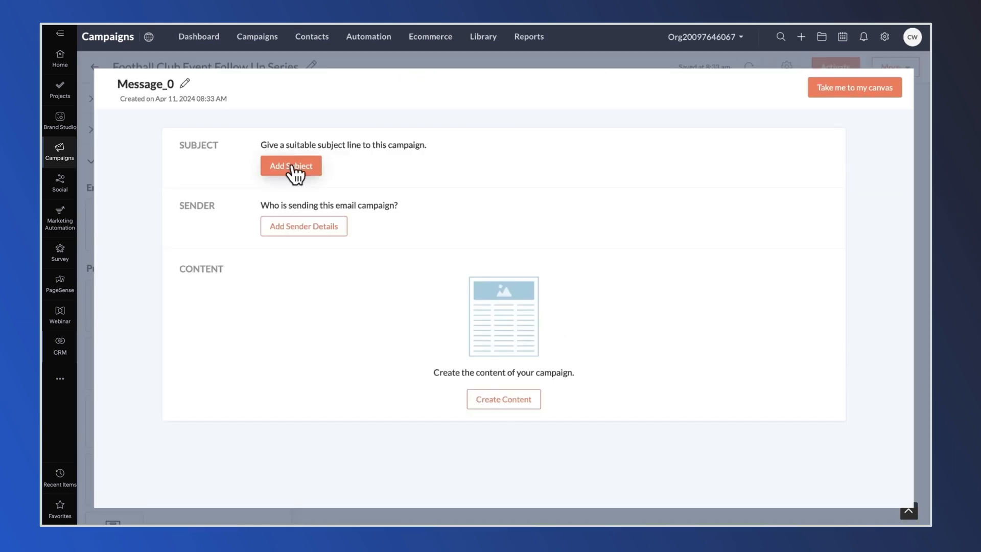
click(291, 166)
text(Catching up after the event)
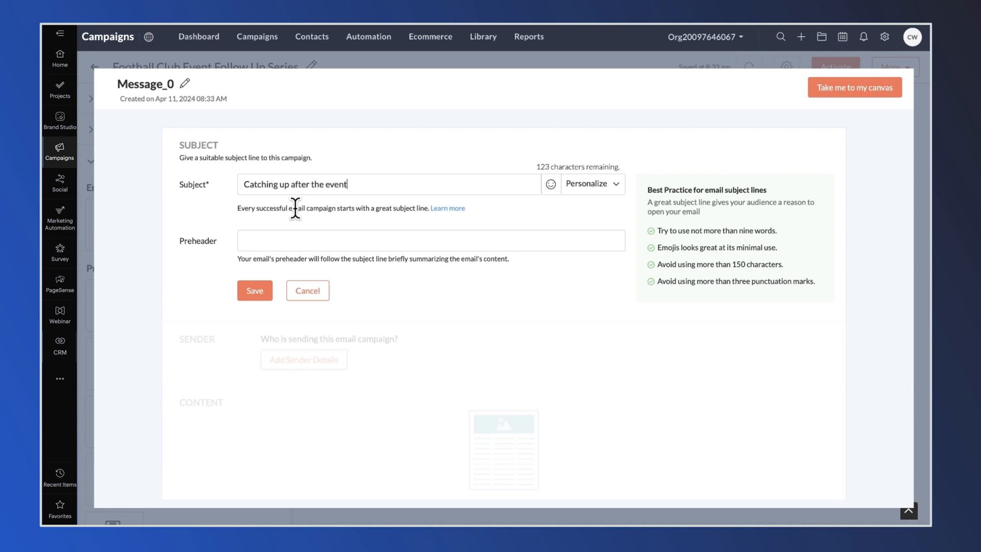
click(261, 241)
text(.)
click(255, 290)
Step: Set the sender name and company address, with reply tracking and forwarding to the company address
click(299, 204)
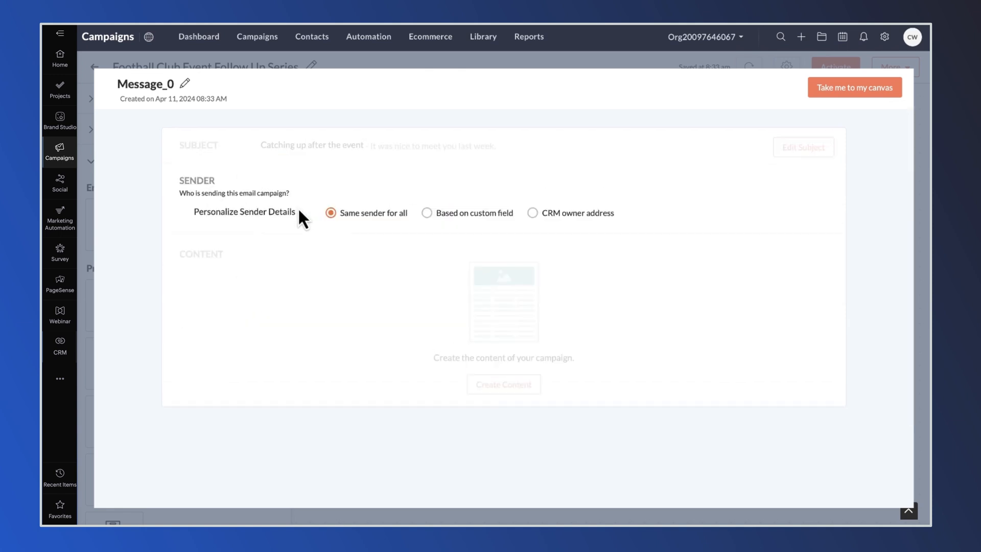
click(371, 267)
click(394, 313)
click(389, 400)
click(334, 328)
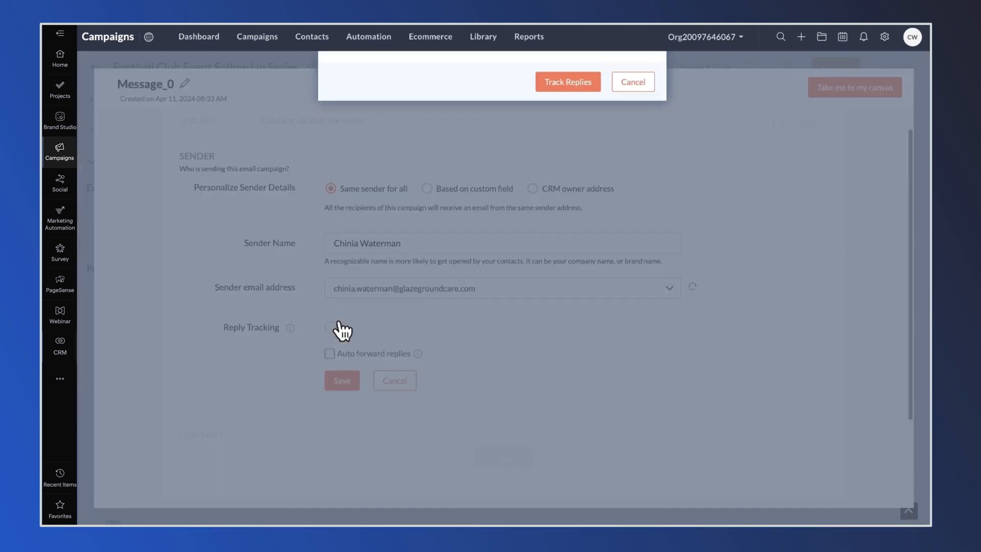
click(569, 255)
scroll(431, 351, down, 2)
click(330, 292)
click(471, 364)
click(398, 405)
click(344, 396)
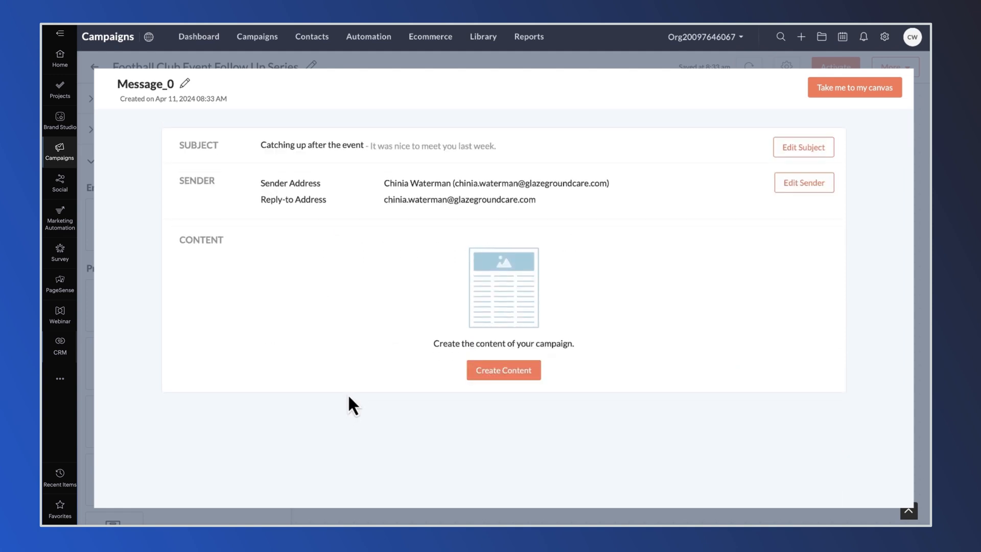
Step: Fill Message_0 with the saved 'Football Club Follow Up' template and save the content
click(504, 369)
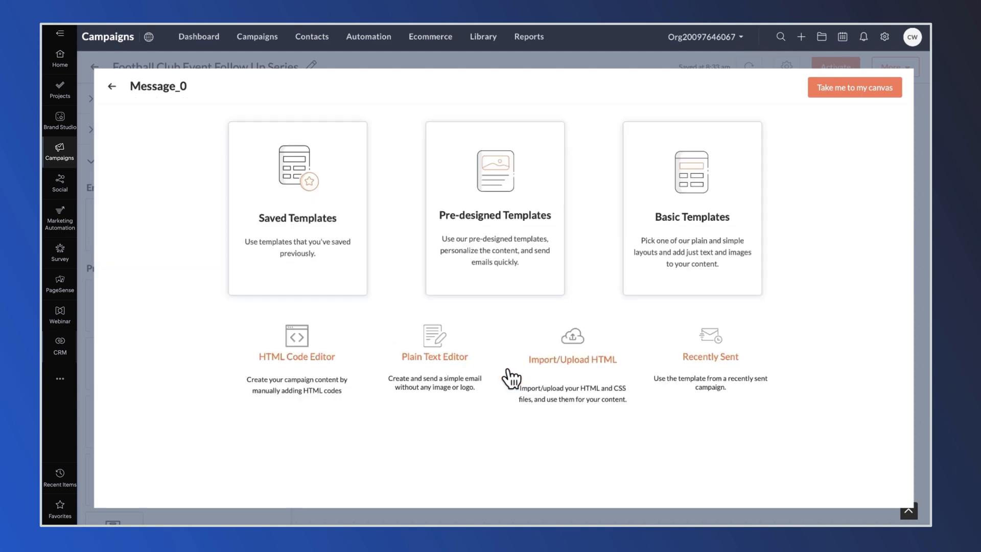
click(291, 250)
click(198, 235)
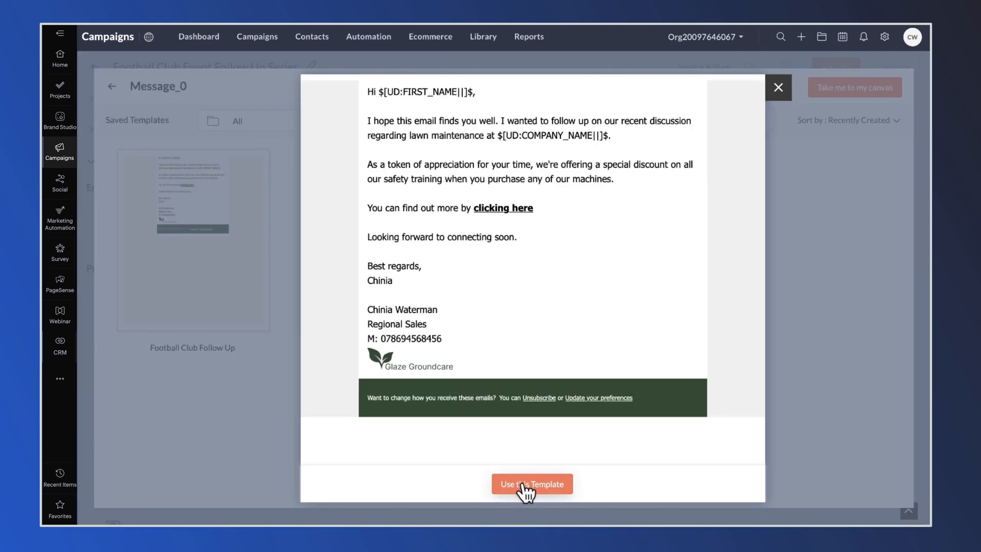
click(522, 485)
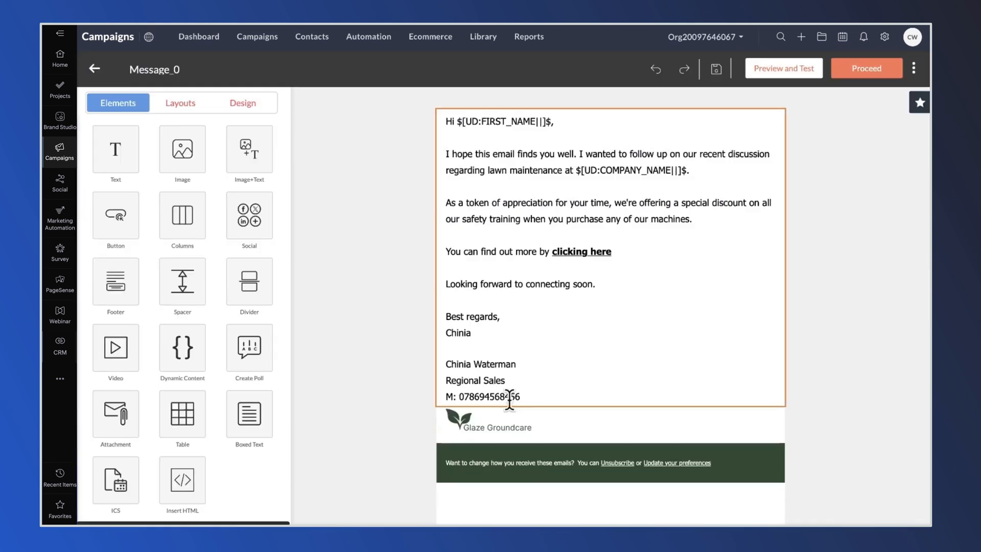
click(533, 305)
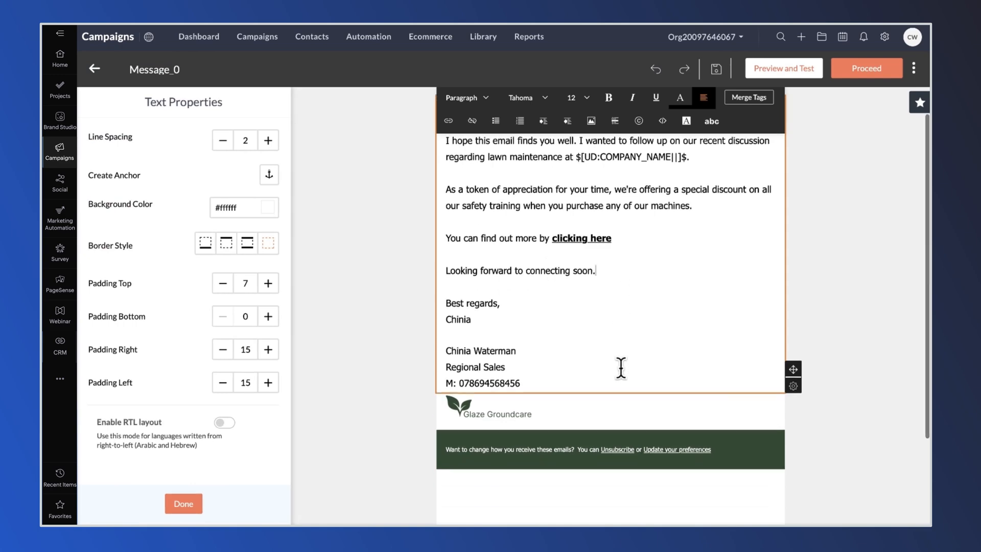
click(870, 69)
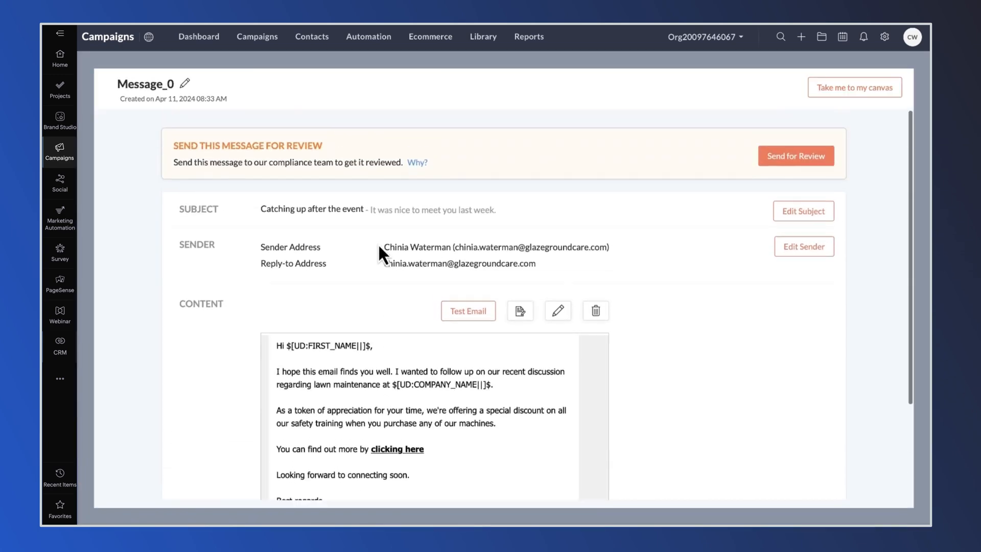
Step: Rename the message 'Football Club Event Follow Up Email', send it for review, and return to Automation
click(185, 84)
text(Football Club E)
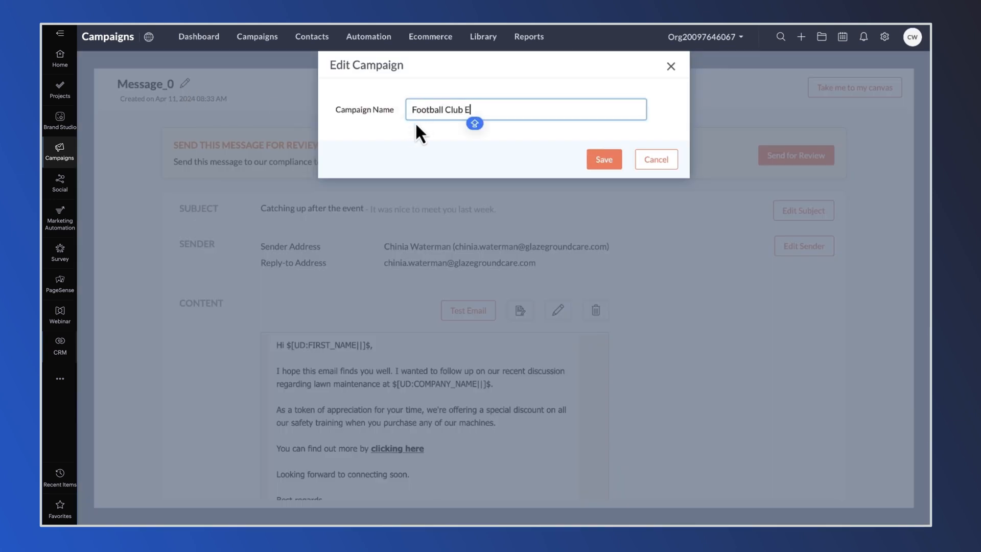
text(vent Follow Up Email)
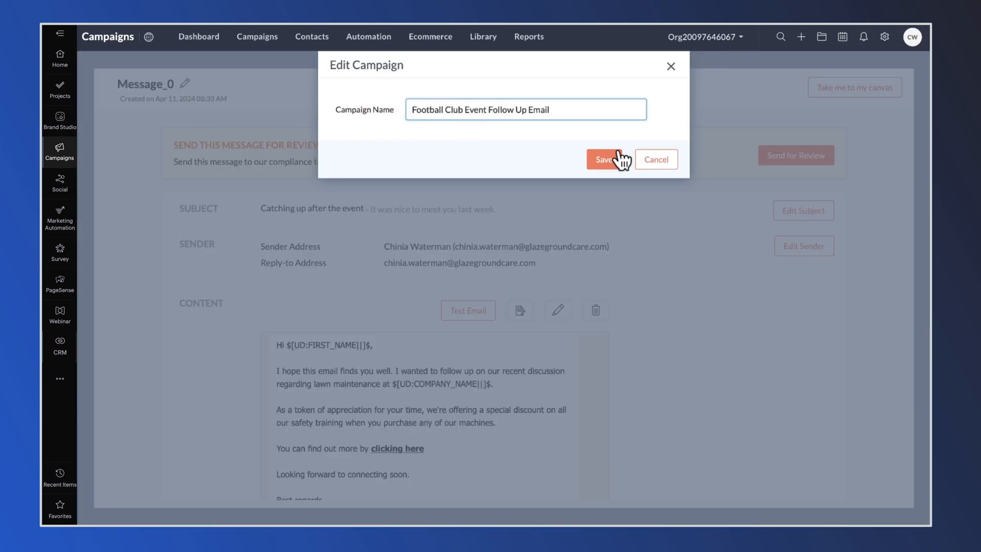
click(618, 159)
click(787, 168)
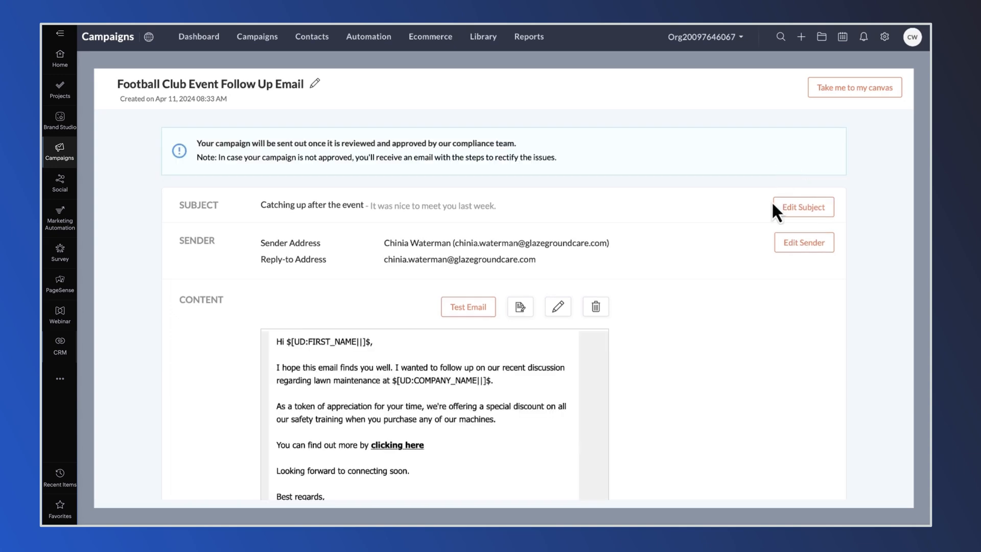
click(823, 92)
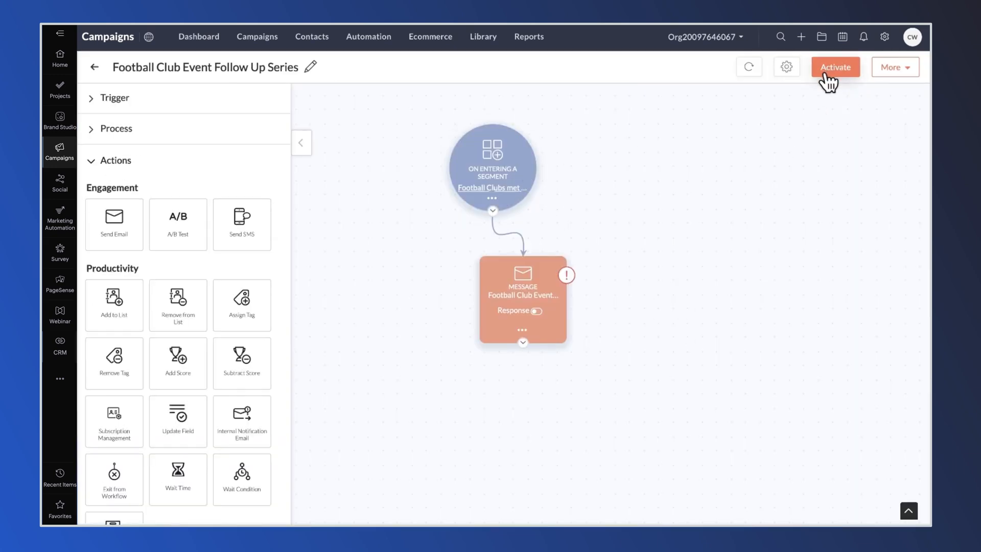
click(93, 67)
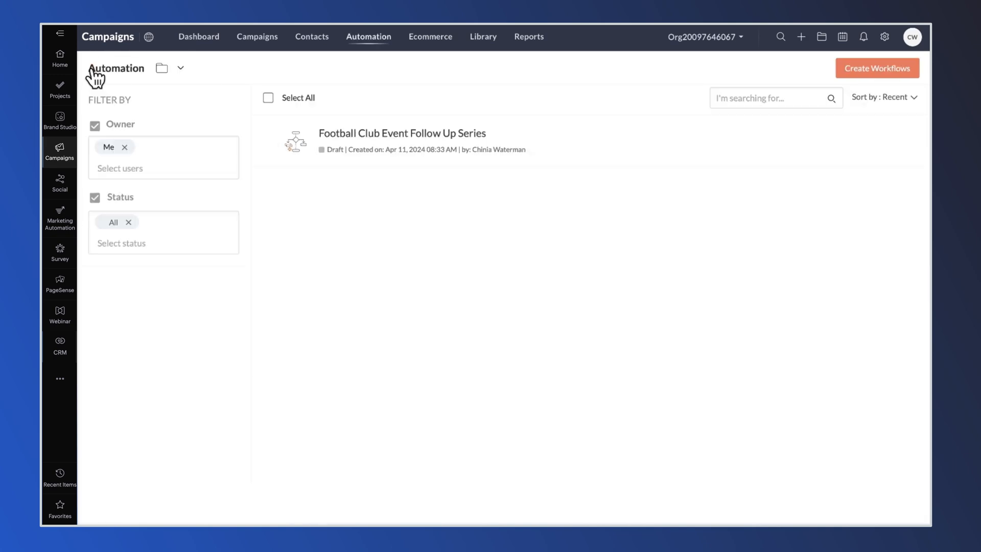
Step: Create a second custom workflow from scratch named 'Football Club Event Clicks'
click(880, 74)
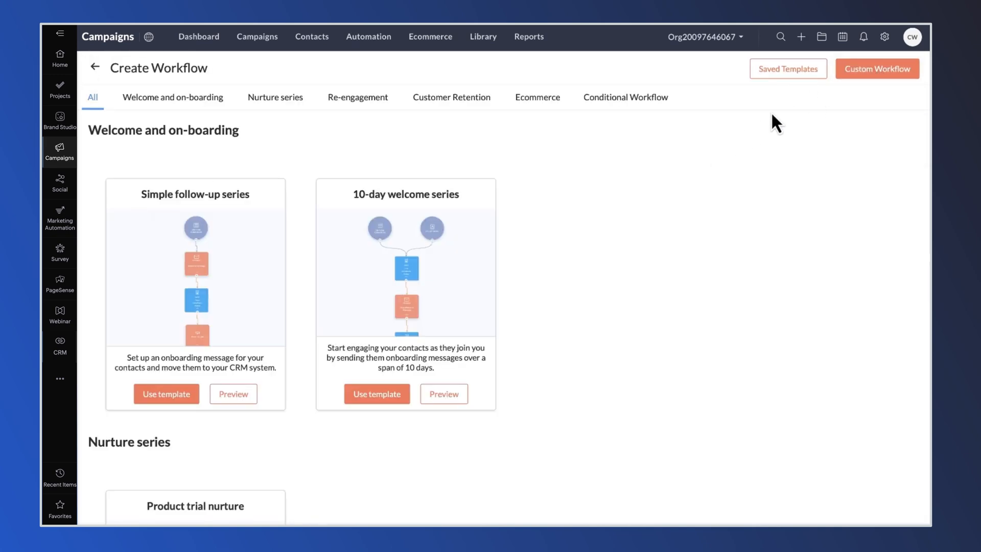
click(871, 75)
text(F)
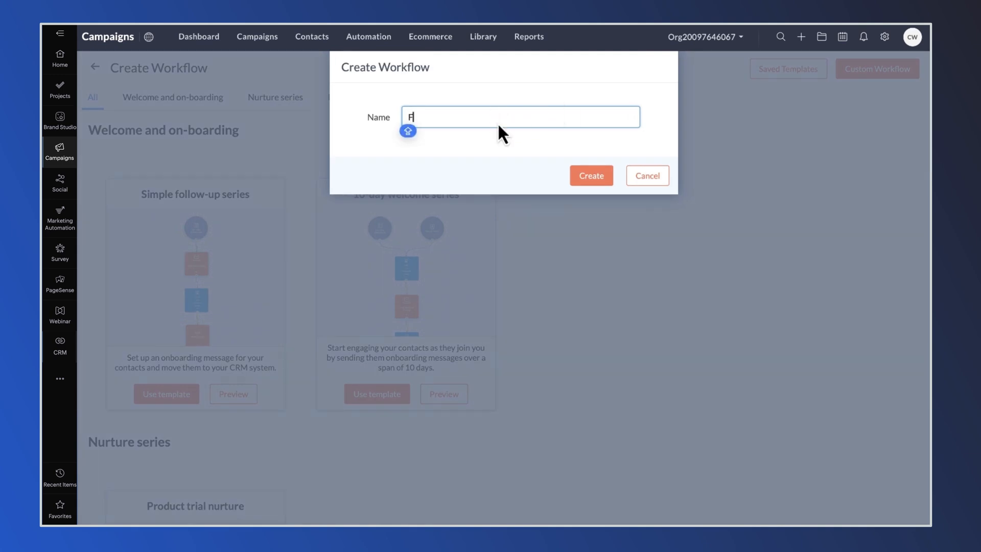
text(ootball C)
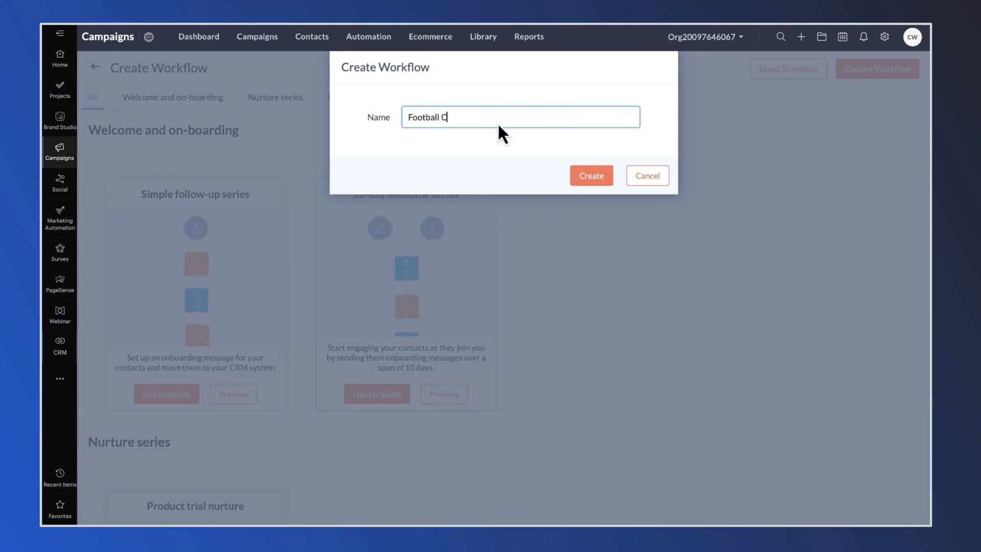
text(lub Event Clicks)
click(583, 179)
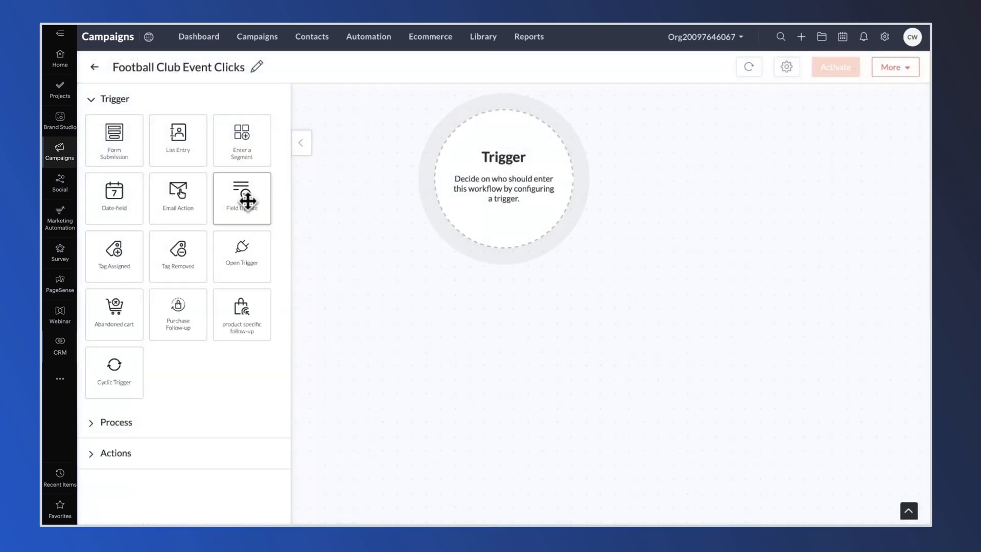
drag(176, 199, 478, 189)
click(514, 196)
click(486, 158)
click(609, 180)
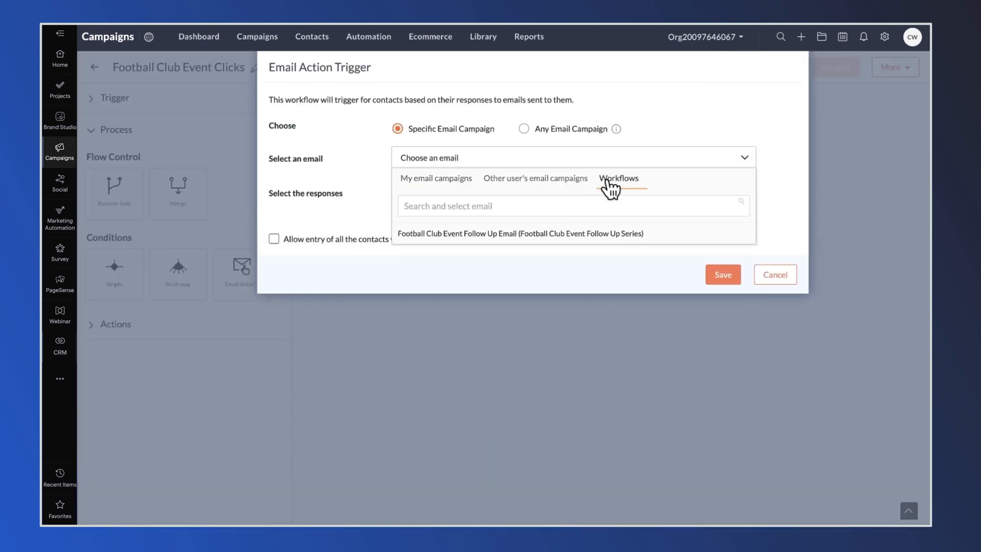
click(544, 237)
click(437, 200)
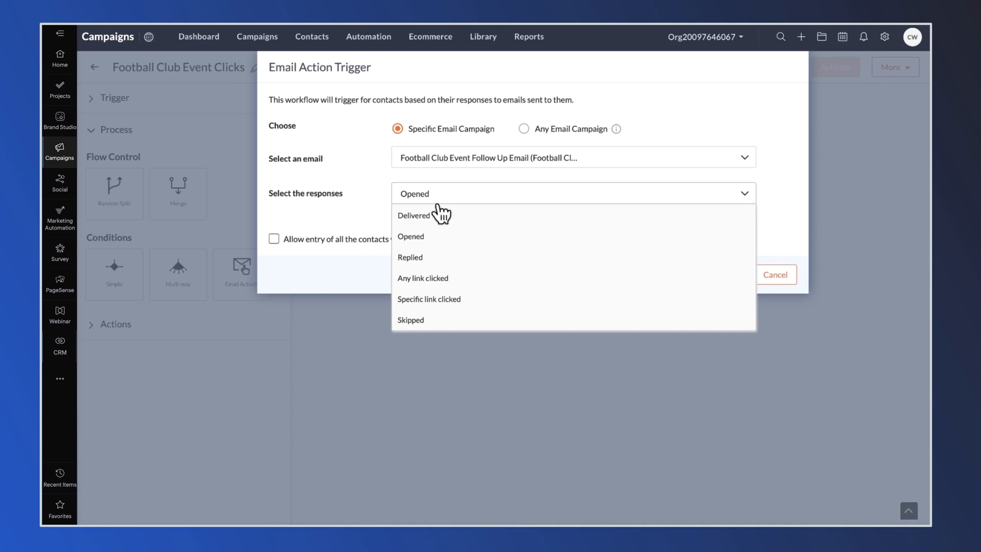
click(434, 300)
click(447, 227)
click(438, 250)
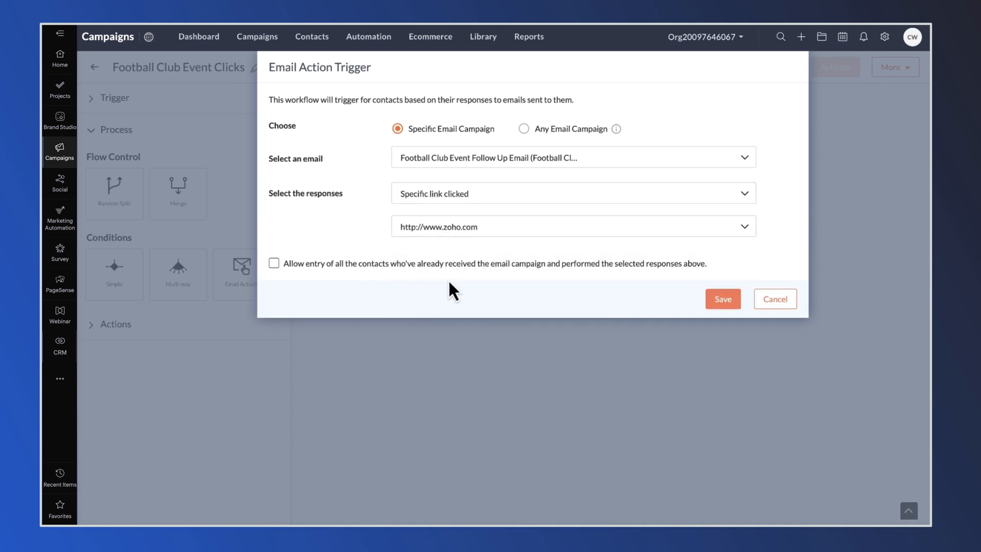
click(721, 301)
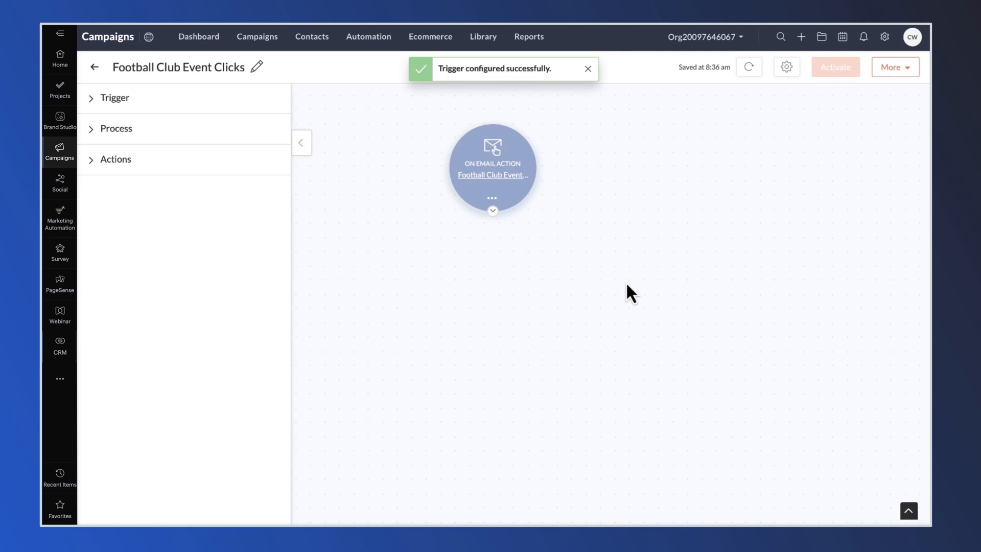
Step: Add a Create Task step below the link-click trigger and open its settings
click(132, 160)
scroll(174, 302, down, 3)
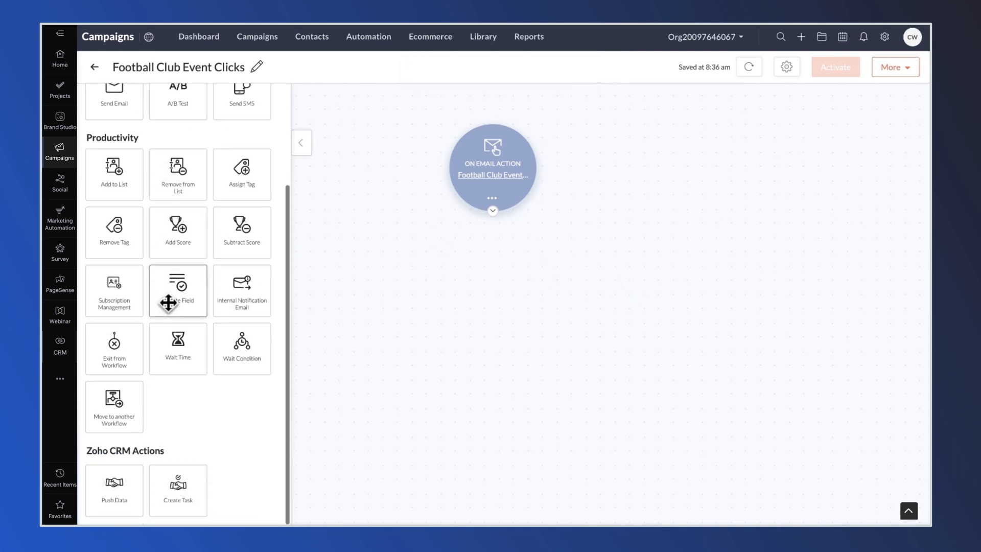
drag(173, 489, 488, 266)
click(524, 303)
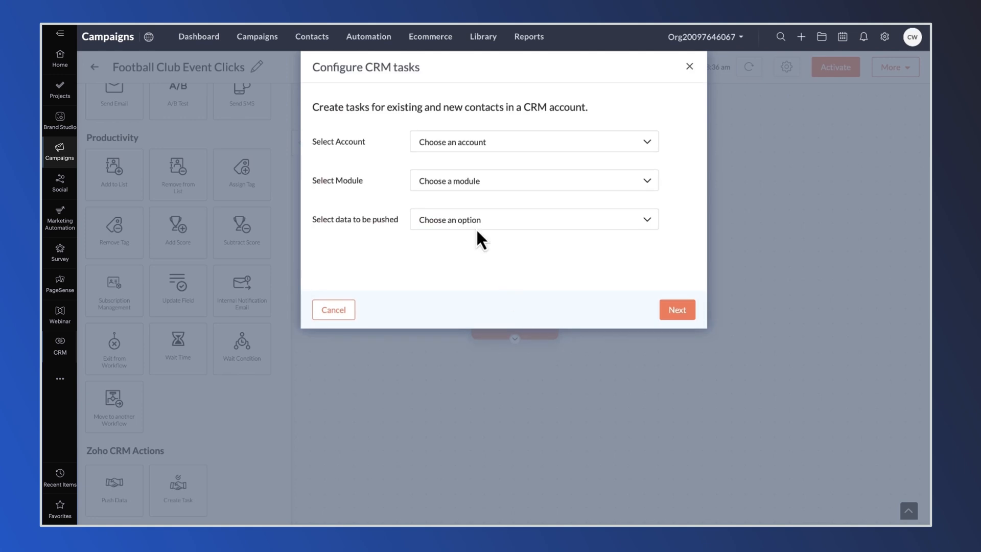
Step: Use the connected CRM account and the Leads module, updating existing contacts only
click(462, 149)
click(463, 161)
click(450, 183)
click(450, 205)
click(438, 224)
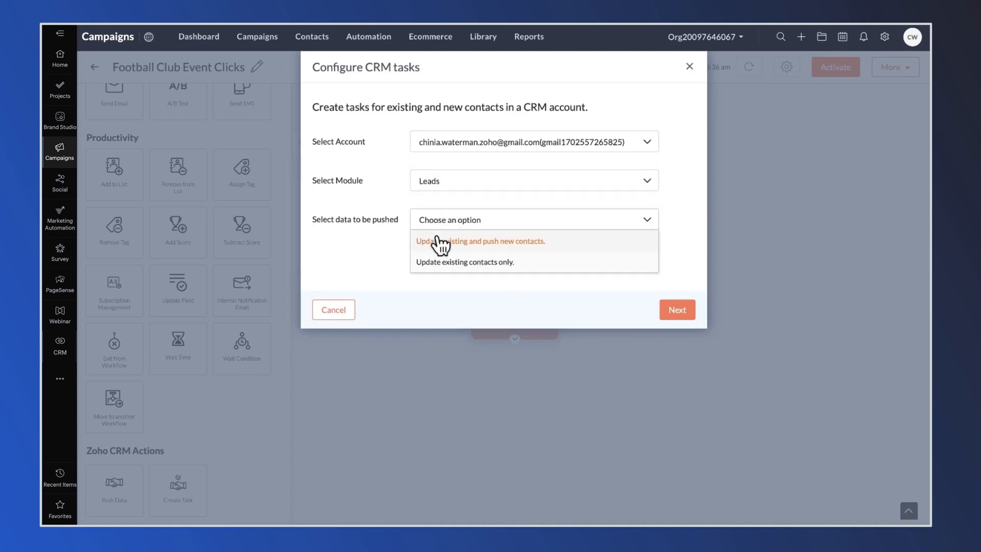
click(436, 263)
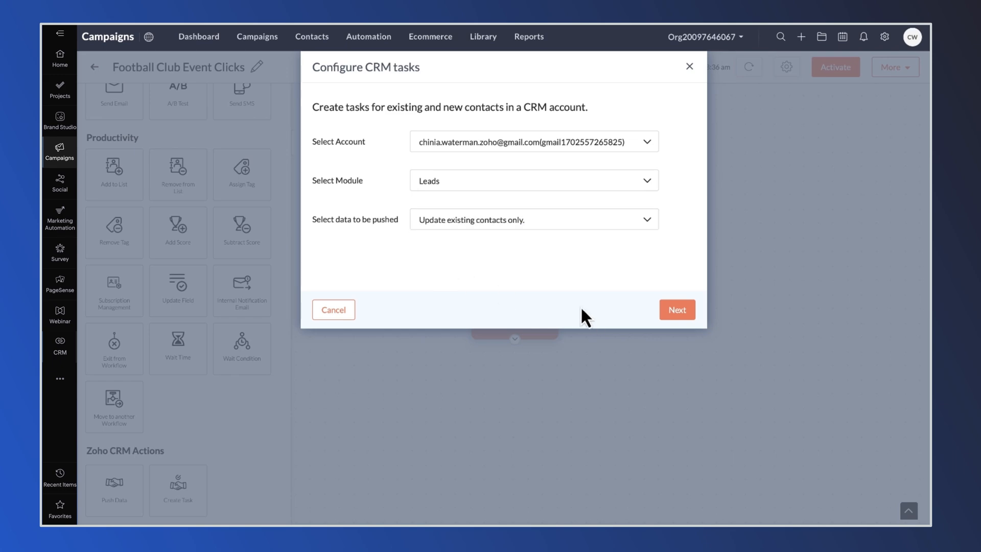
click(675, 311)
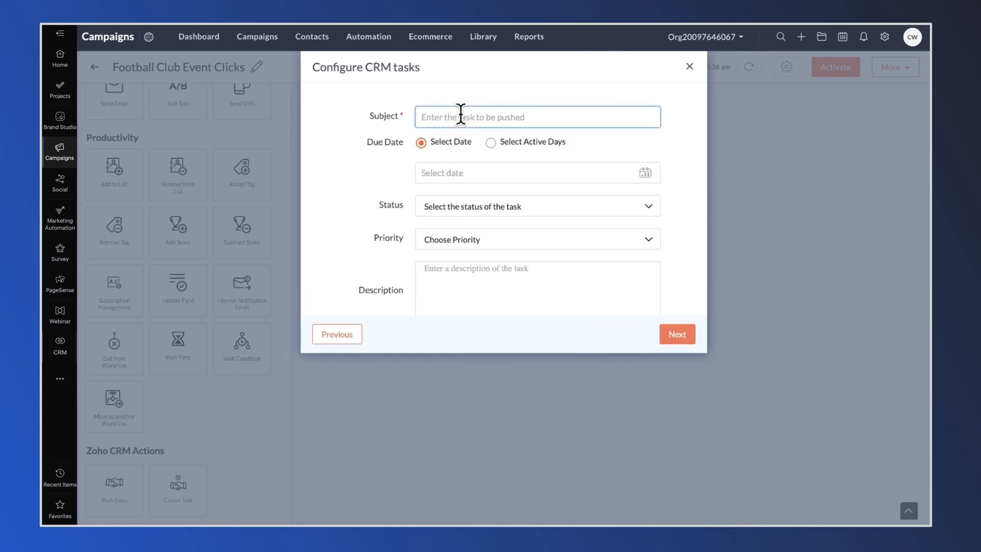
Step: Set task subject 'Call Lead', due in 7 active days, status Not Started, Normal priority
text(Call Lead)
click(491, 143)
click(450, 172)
text(7)
scroll(449, 212, down, 3)
click(465, 150)
click(466, 177)
click(457, 187)
click(452, 289)
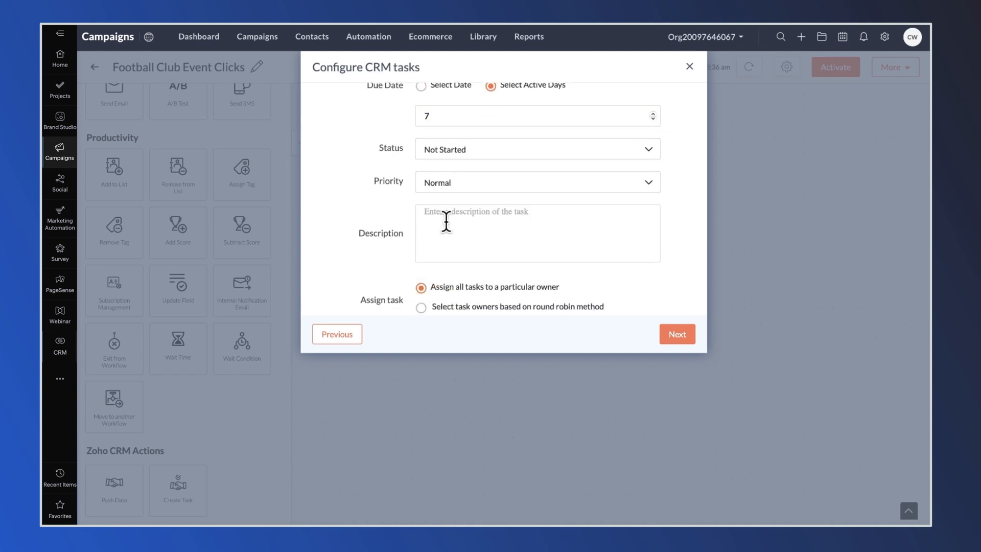
Step: Paste the follow-up call description and assign tasks to the only listed owner
click(452, 225)
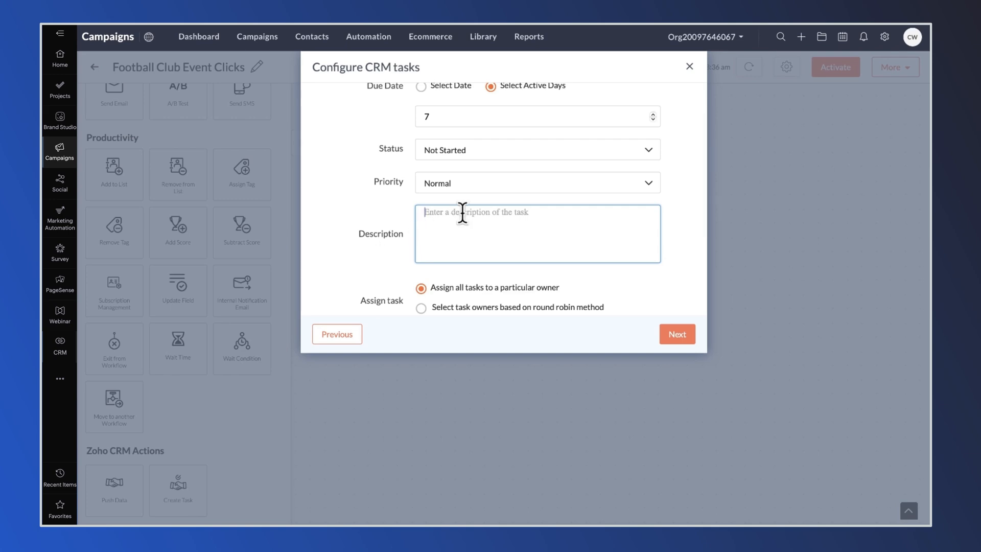
text(Chinia met the Football Club lead at an event and they have been sent an automated email follow up as a result. The contact clicked on the link to view the special offer. A follow up call is advised to discuss interest.)
scroll(508, 286, down, 3)
click(494, 253)
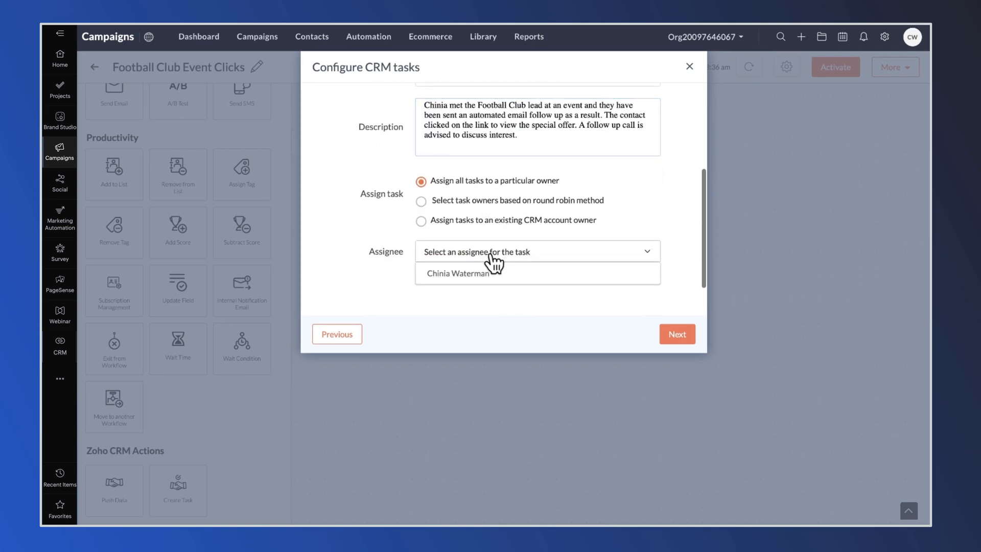
click(479, 270)
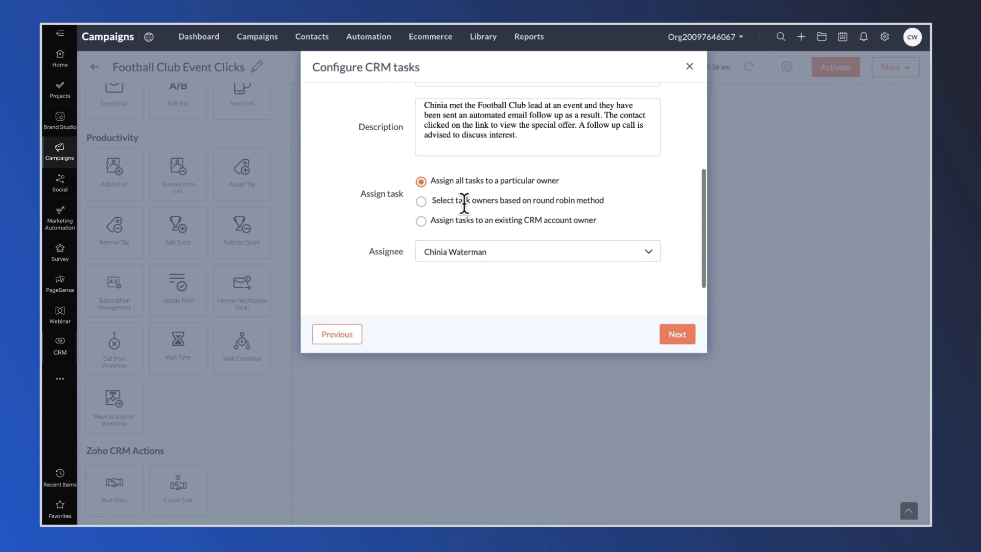
click(675, 337)
Step: Map the campaign First Name field to CRM First Name
scroll(430, 189, up, 1)
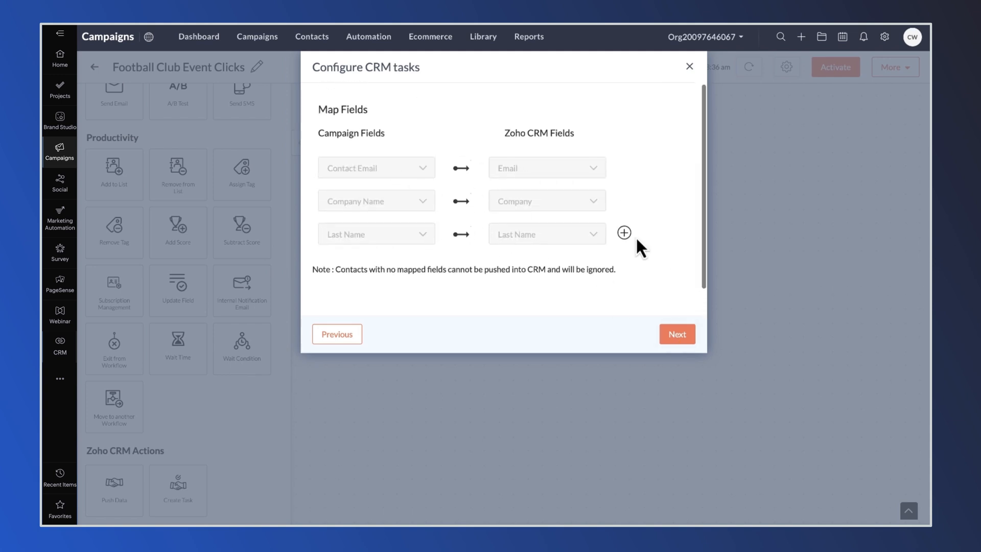
click(625, 234)
click(374, 268)
scroll(370, 273, down, 2)
click(357, 279)
click(551, 210)
click(526, 276)
scroll(450, 219, up, 1)
Step: Map campaign Contact Source to CRM Lead Source
click(625, 245)
scroll(404, 260, down, 1)
click(393, 263)
click(379, 287)
text(contact)
scroll(379, 288, down, 2)
click(365, 299)
click(536, 226)
click(533, 250)
text(lead)
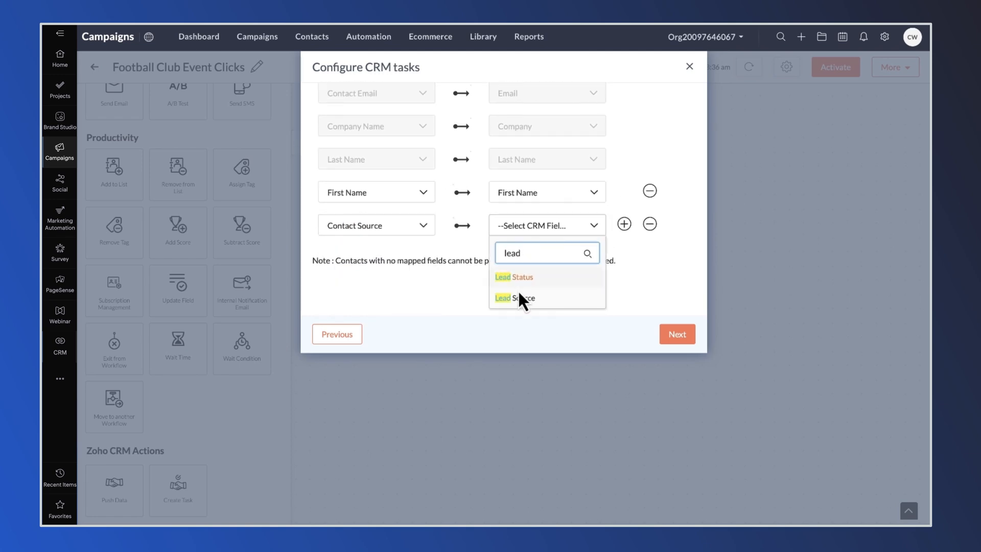
click(521, 298)
Step: Map campaign Industries to CRM Industry and save the task settings
click(624, 224)
click(394, 260)
click(383, 284)
text(Indust)
click(341, 310)
click(546, 258)
text(Indu)
click(511, 309)
scroll(539, 275, down, 1)
click(680, 335)
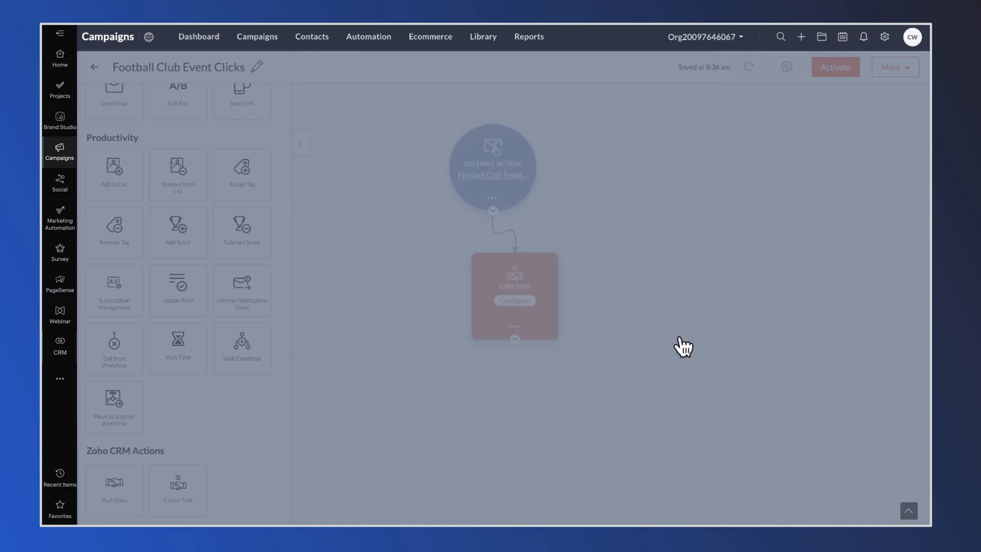
Step: End the Football Club Event Clicks workflow after the CRM task and launch it
drag(114, 347, 496, 385)
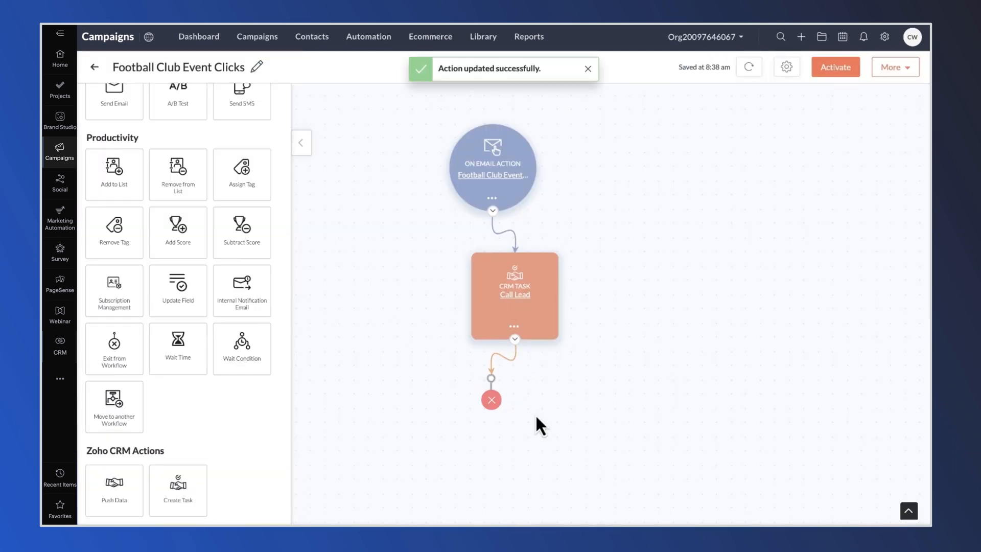
click(835, 68)
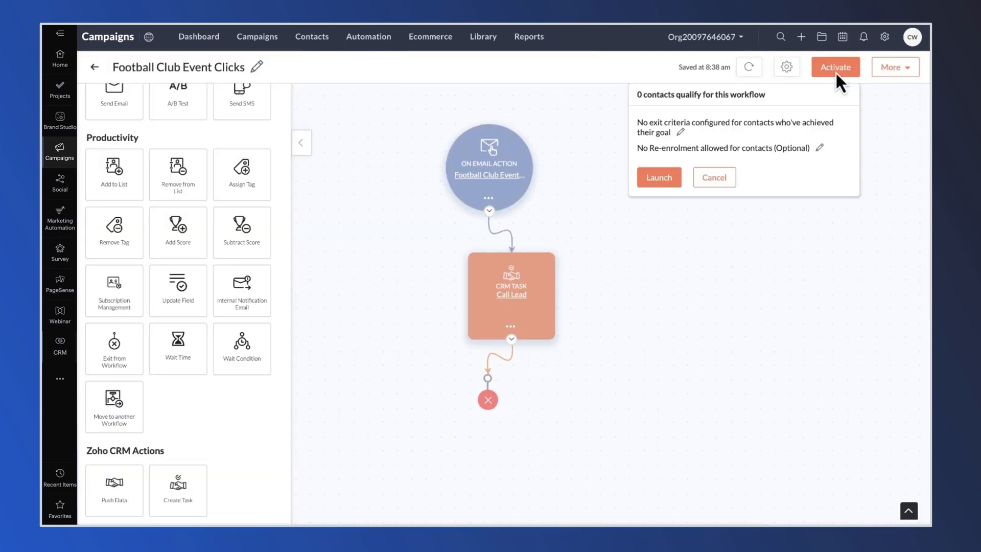
click(659, 178)
Step: Add an exit after the follow-up message in Football Club Event Follow Up Series and launch it
click(95, 67)
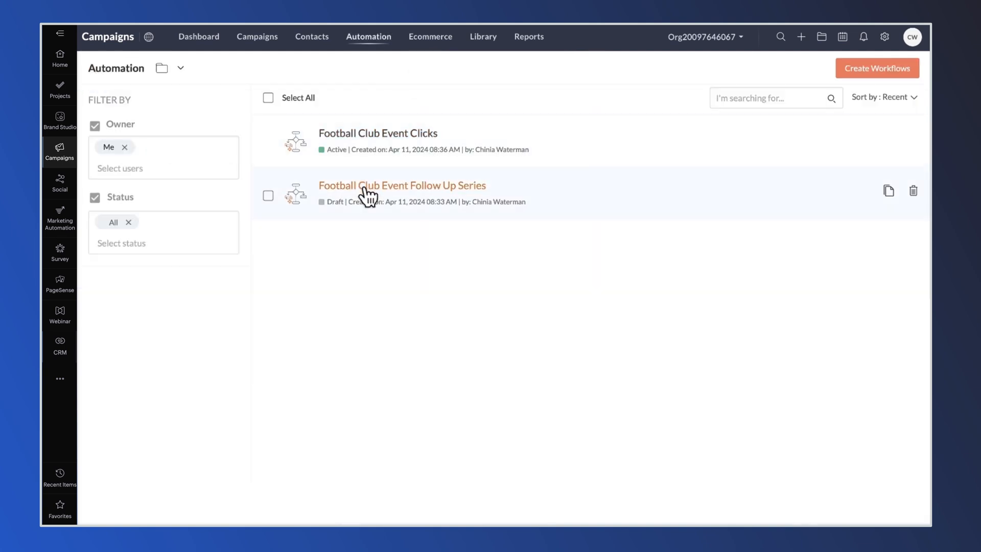
click(363, 190)
scroll(114, 404, down, 3)
drag(114, 403, 533, 415)
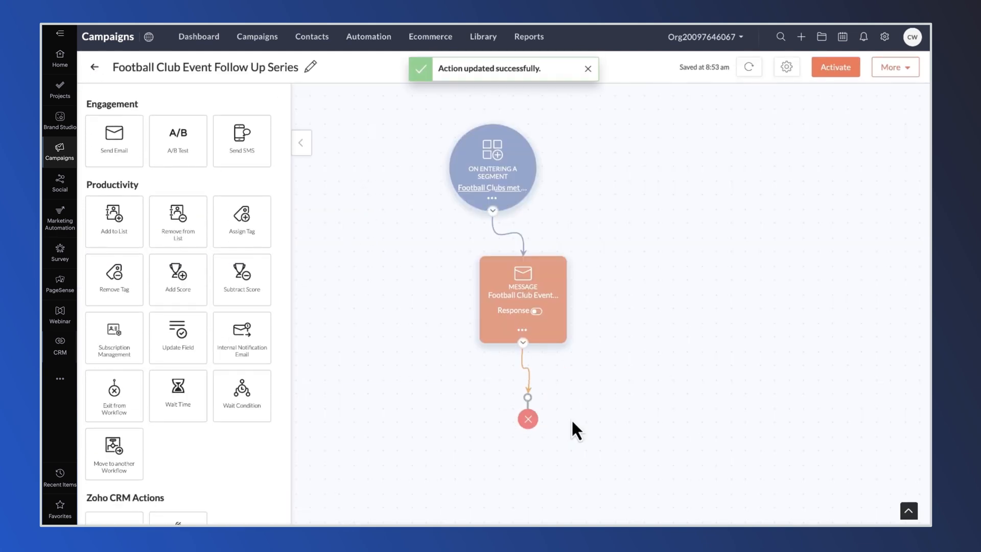
click(838, 69)
click(660, 179)
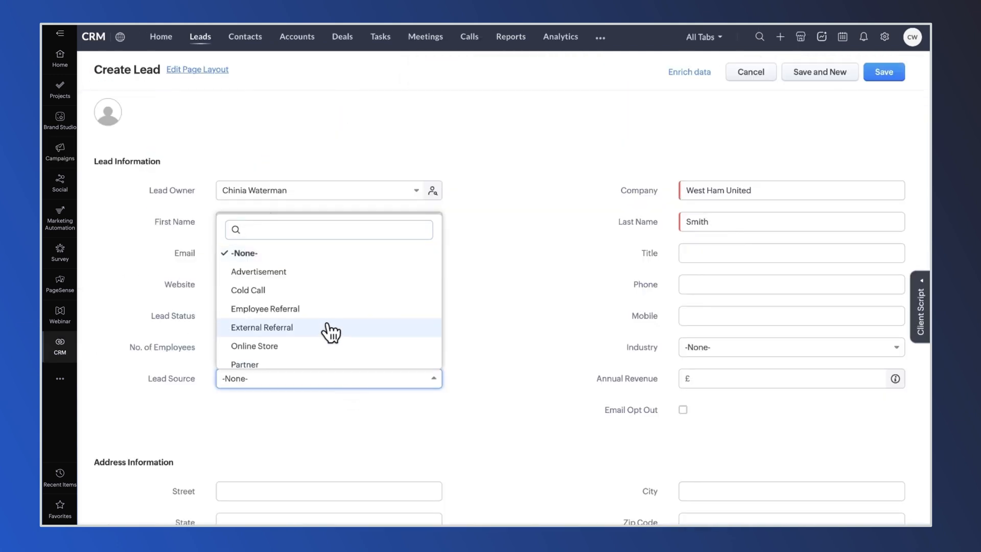
Step: Save the new lead with lead source Trade Show and industry Football Club
scroll(325, 332, down, 4)
scroll(317, 317, down, 1)
click(306, 300)
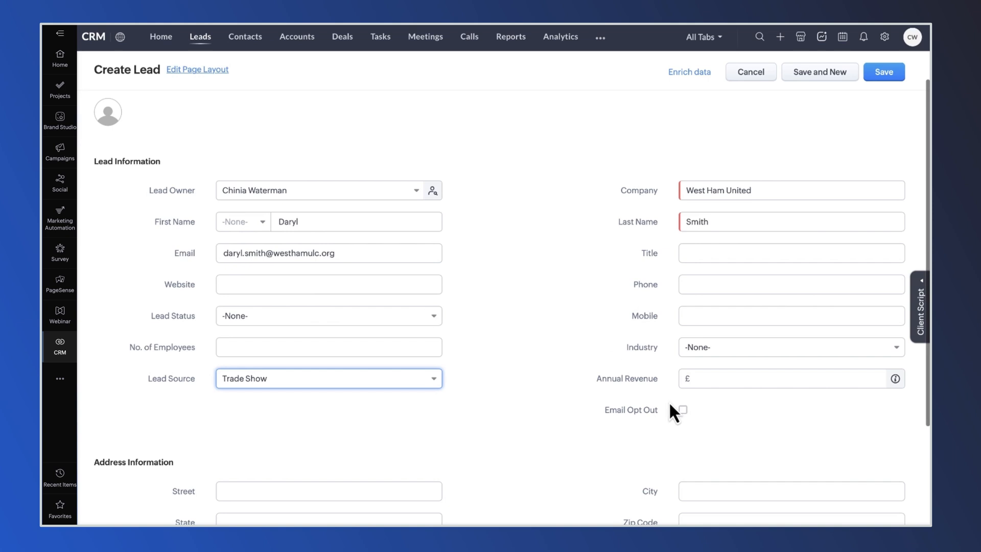
click(710, 350)
scroll(739, 436, down, 5)
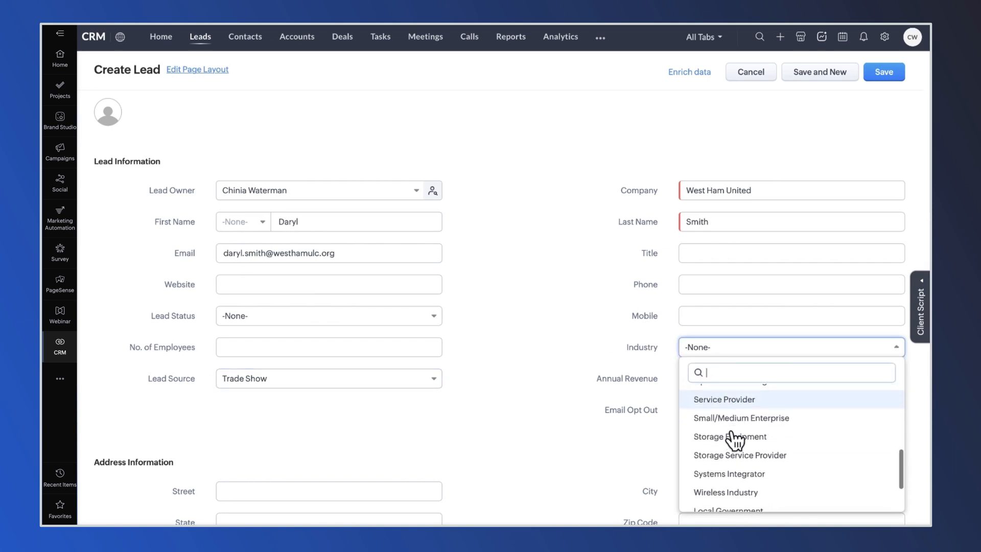
click(719, 481)
scroll(624, 404, down, 3)
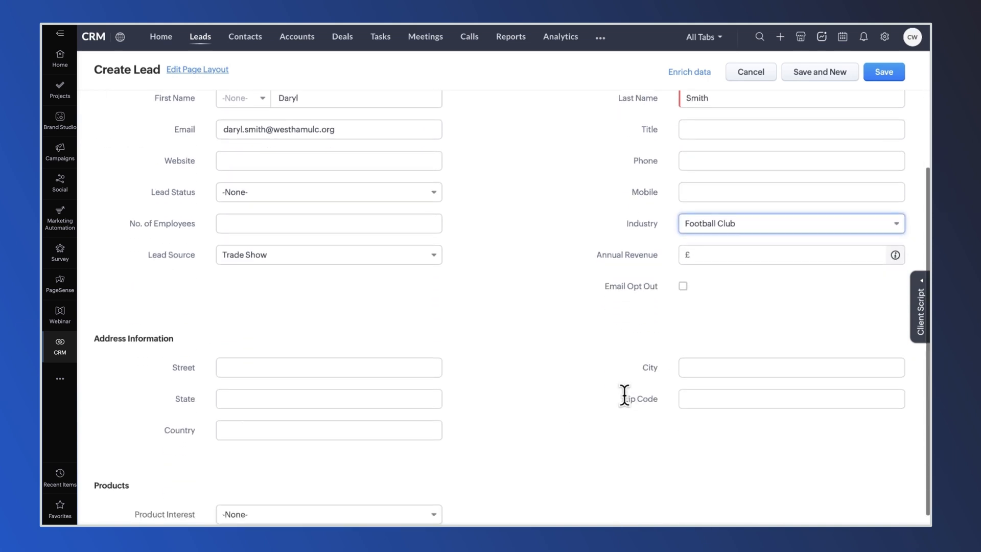
click(883, 71)
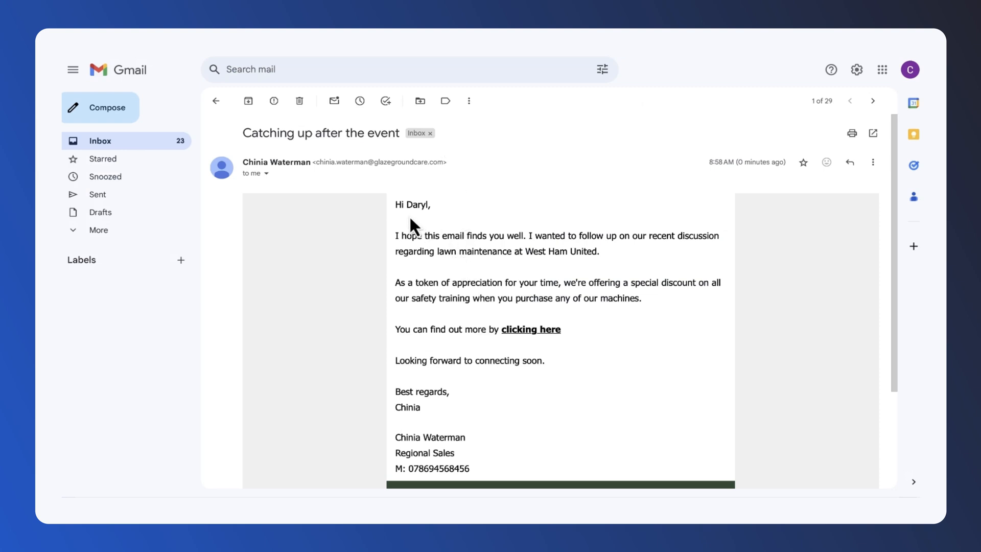
Step: Open the lead's automatically created Call Lead task
scroll(471, 367, down, 1)
scroll(474, 366, up, 1)
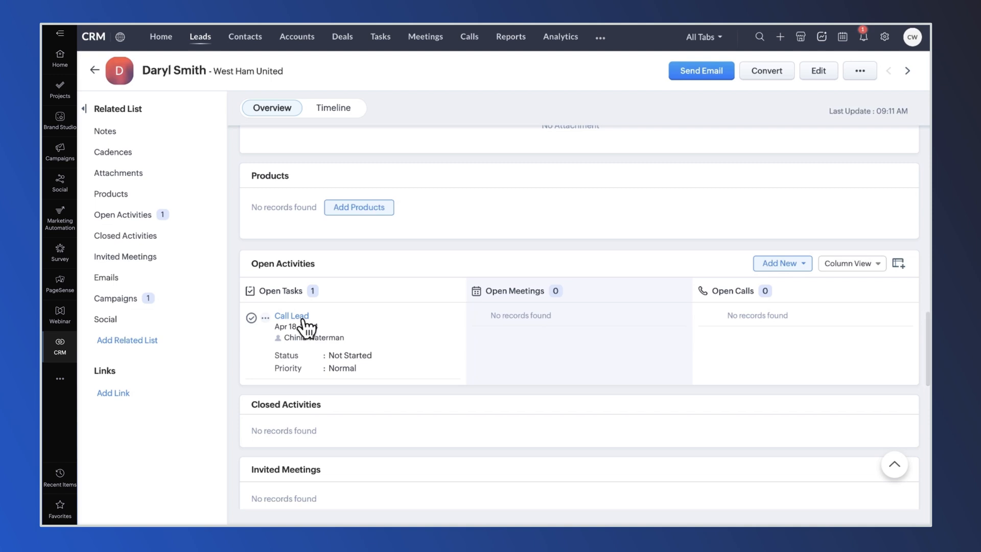
click(302, 318)
scroll(515, 291, down, 7)
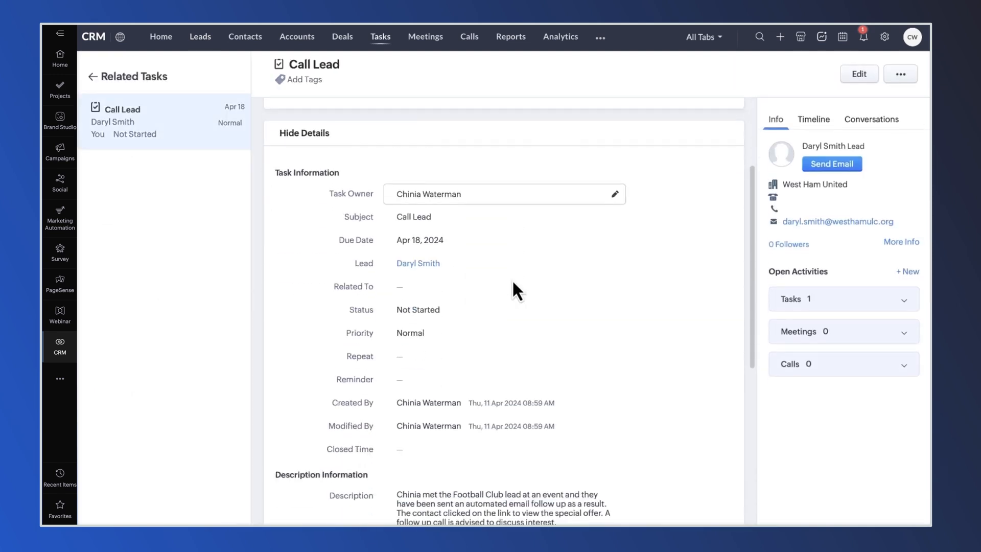